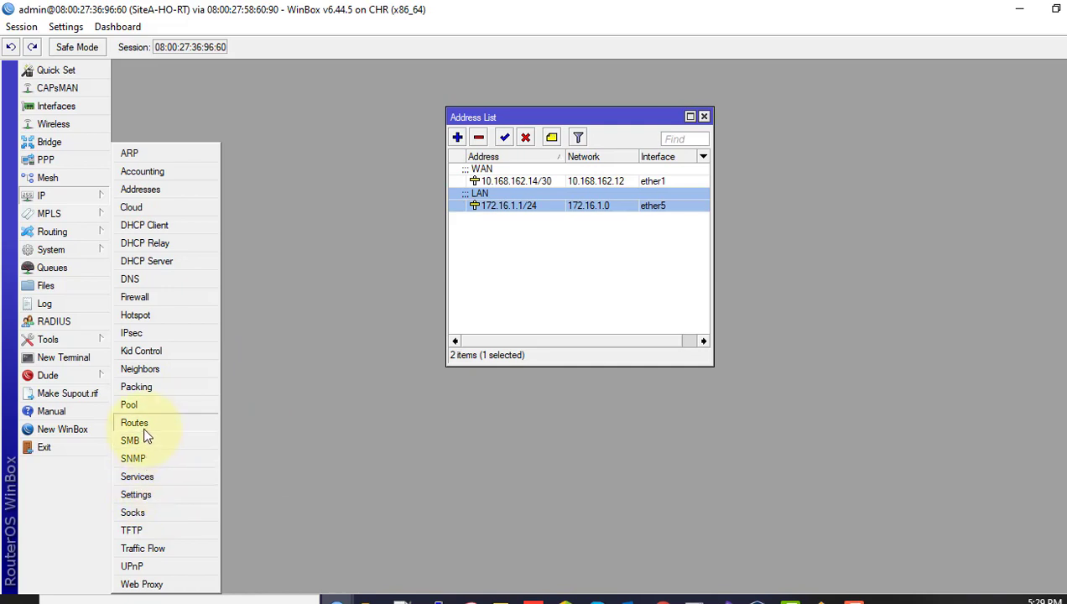
Check the default route in the head office router's route list and close the list
click(399, 268)
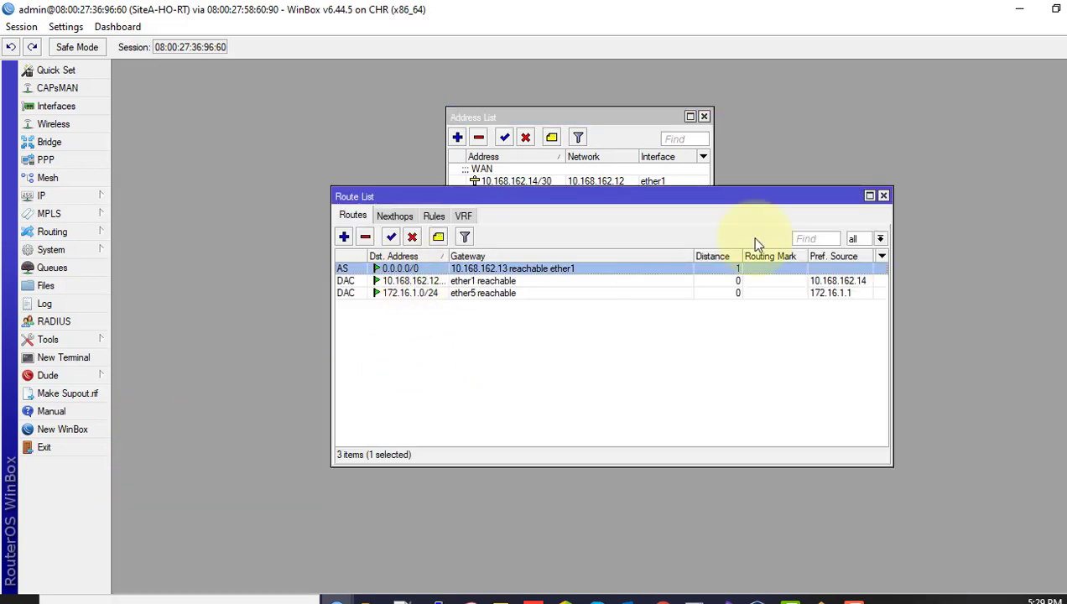
click(883, 197)
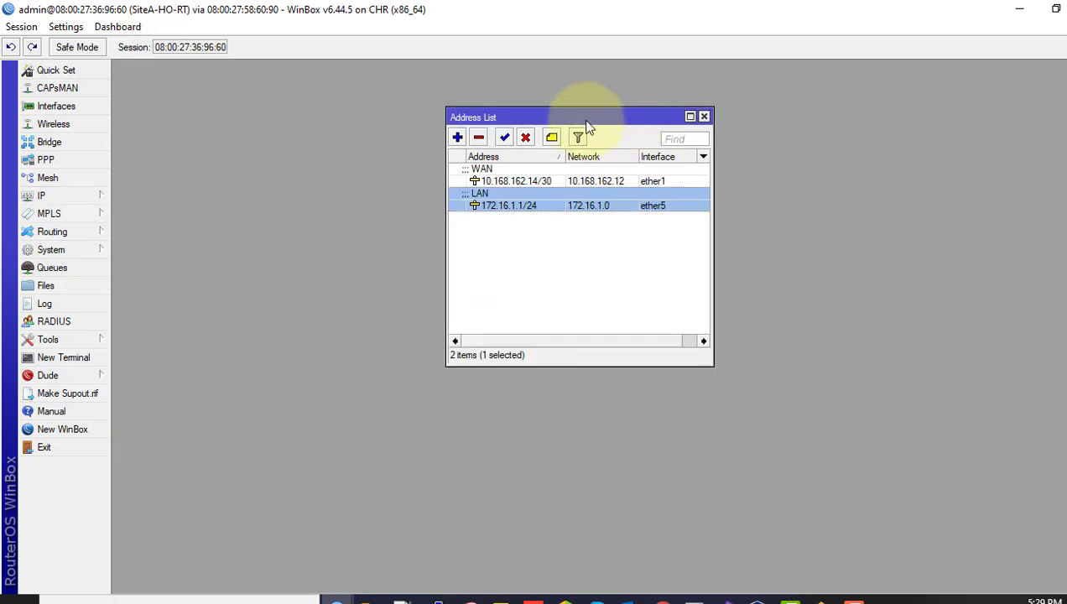
drag(588, 118, 587, 111)
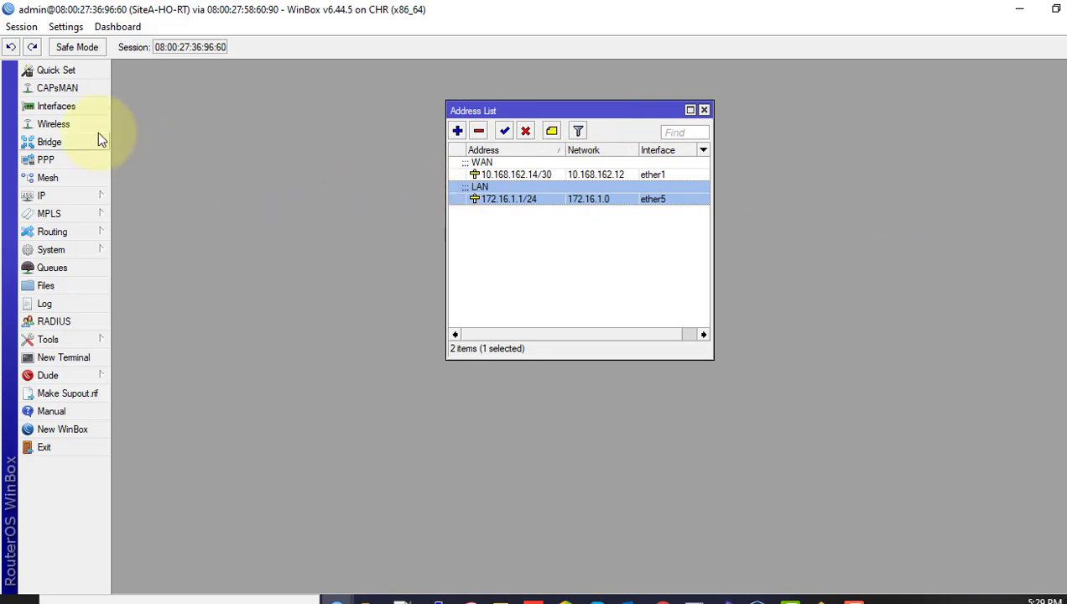
Create a new IP Tunnel interface on the head office router with local address 10.168.162.14
click(78, 114)
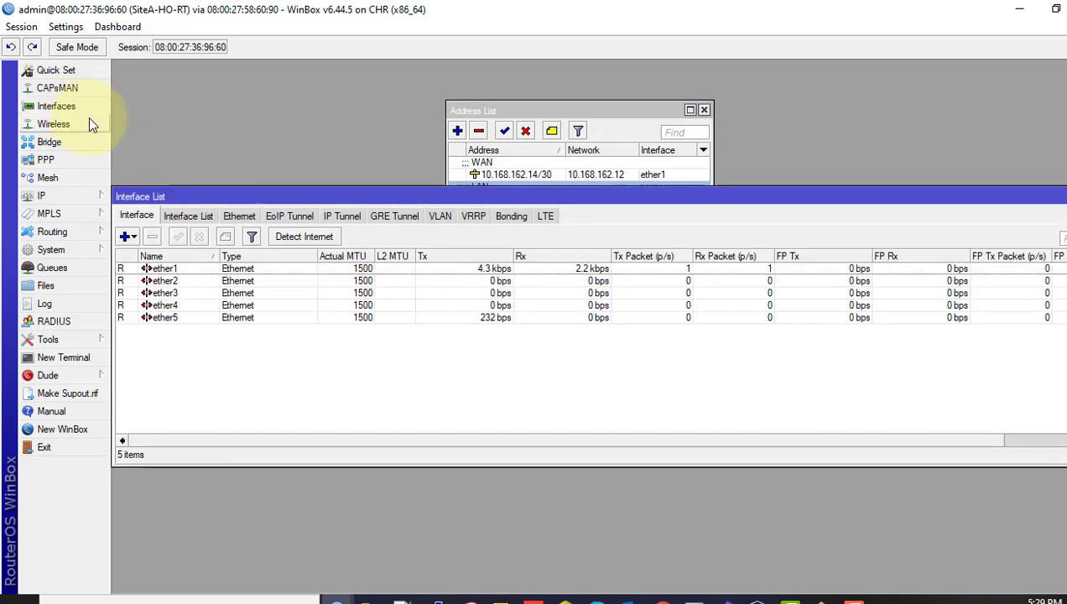
click(334, 213)
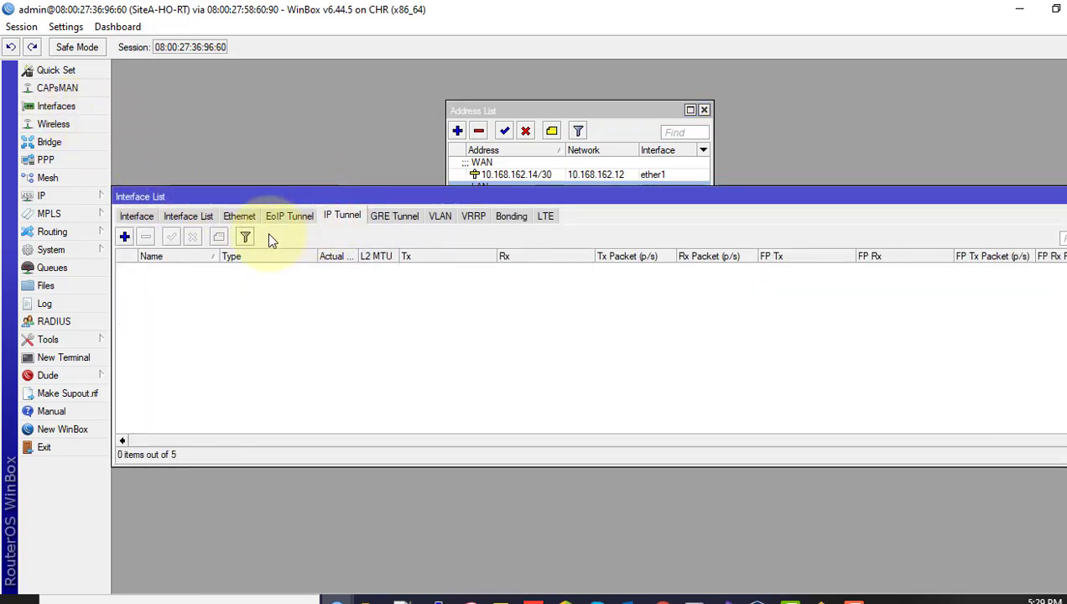
click(123, 236)
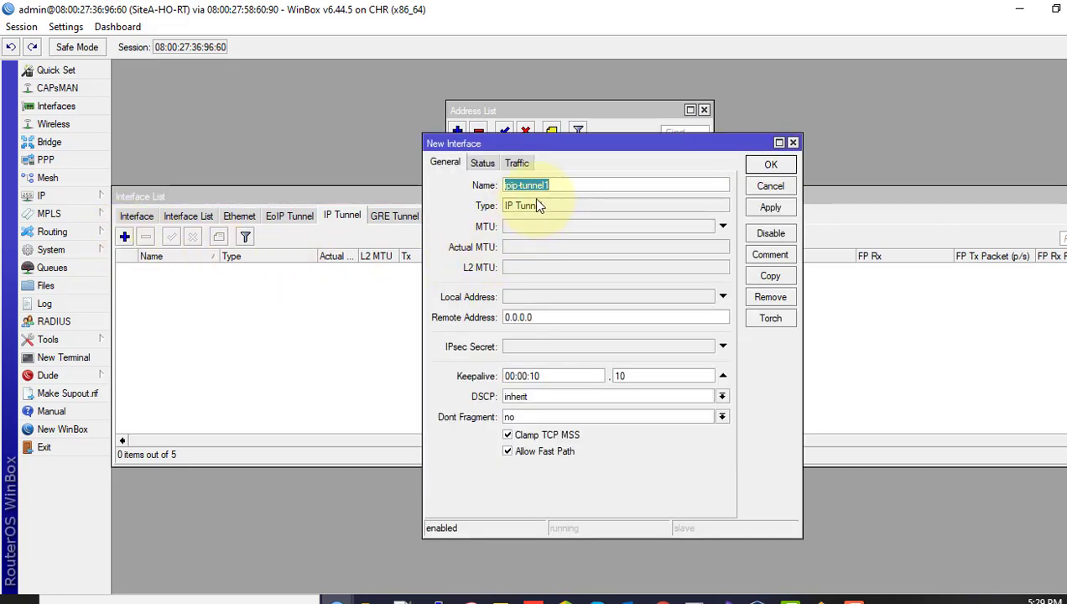
drag(557, 183, 497, 184)
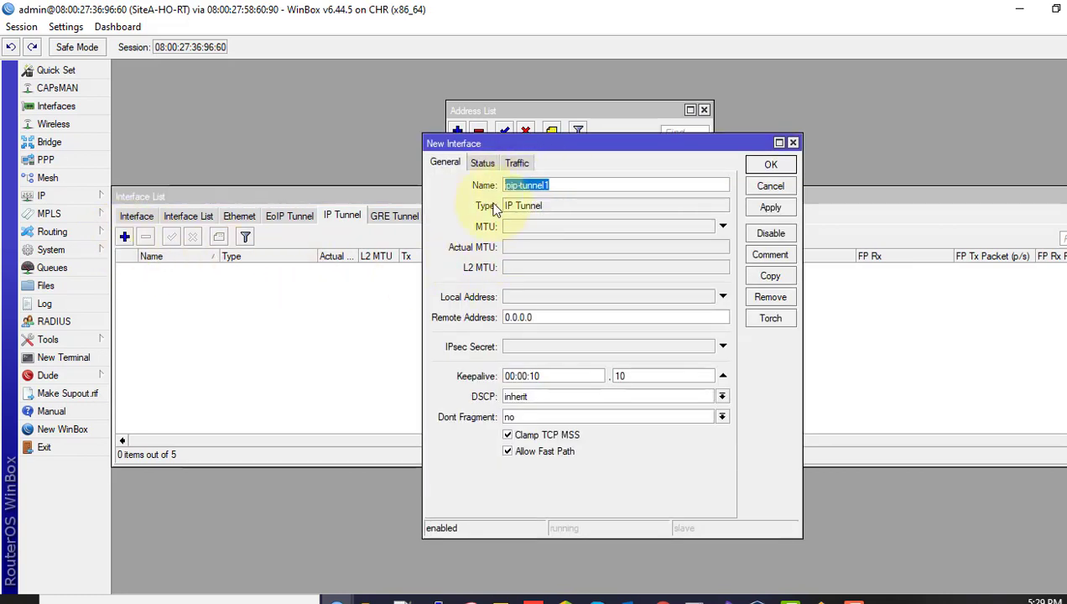
click(546, 297)
drag(535, 138, 713, 102)
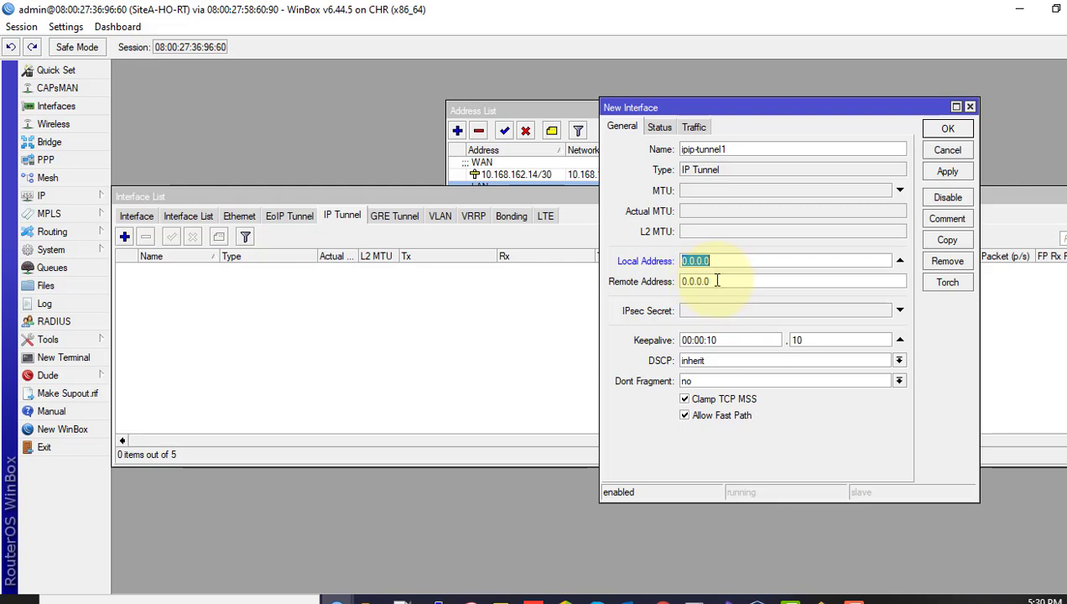
drag(717, 281, 663, 282)
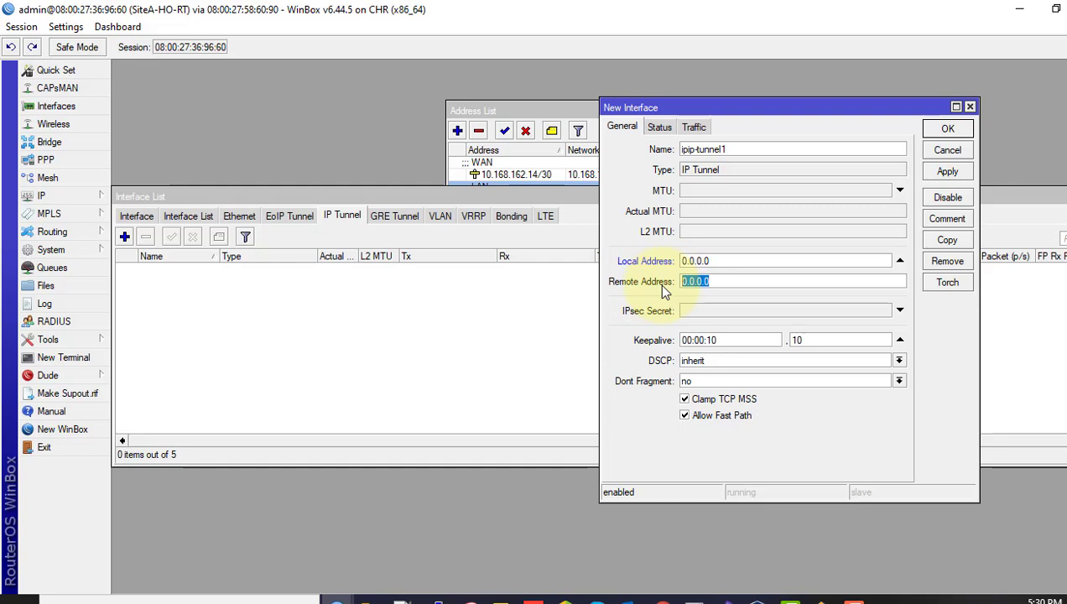
drag(720, 260, 664, 260)
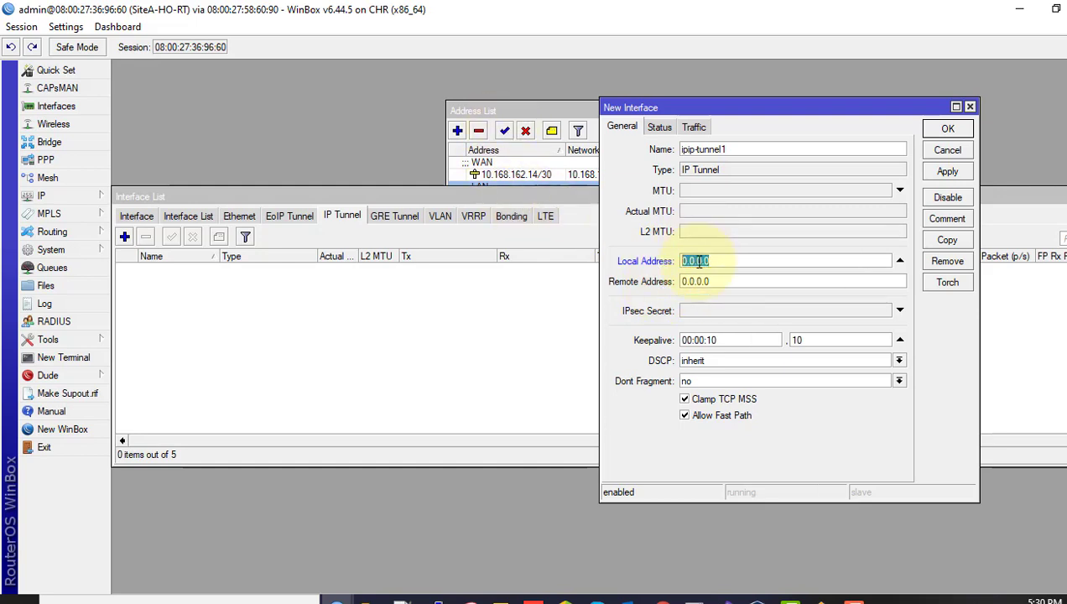
text(10.168.162)
Look up the branch office public IP in the network diagram and set the tunnel's remote address to 10.168.162.182
click(711, 282)
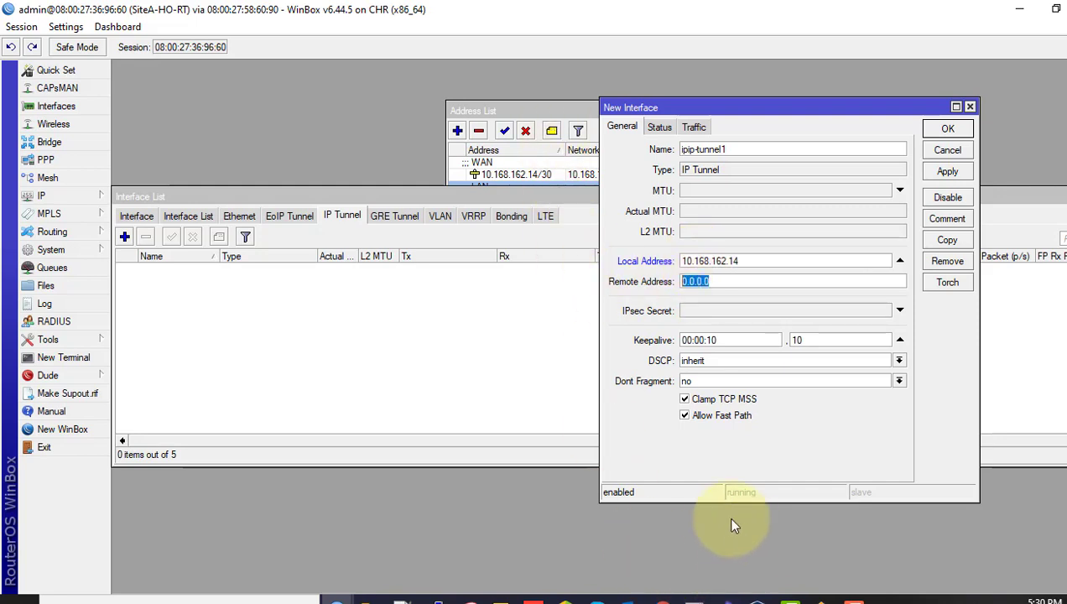
click(820, 596)
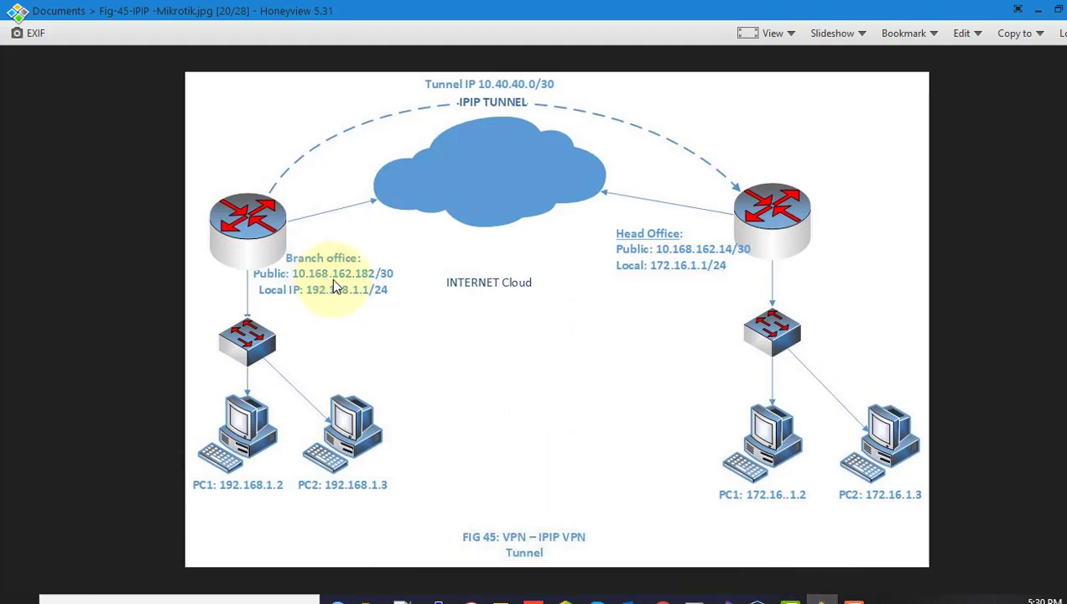
click(1038, 9)
double_click(743, 261)
key(ctrl+c)
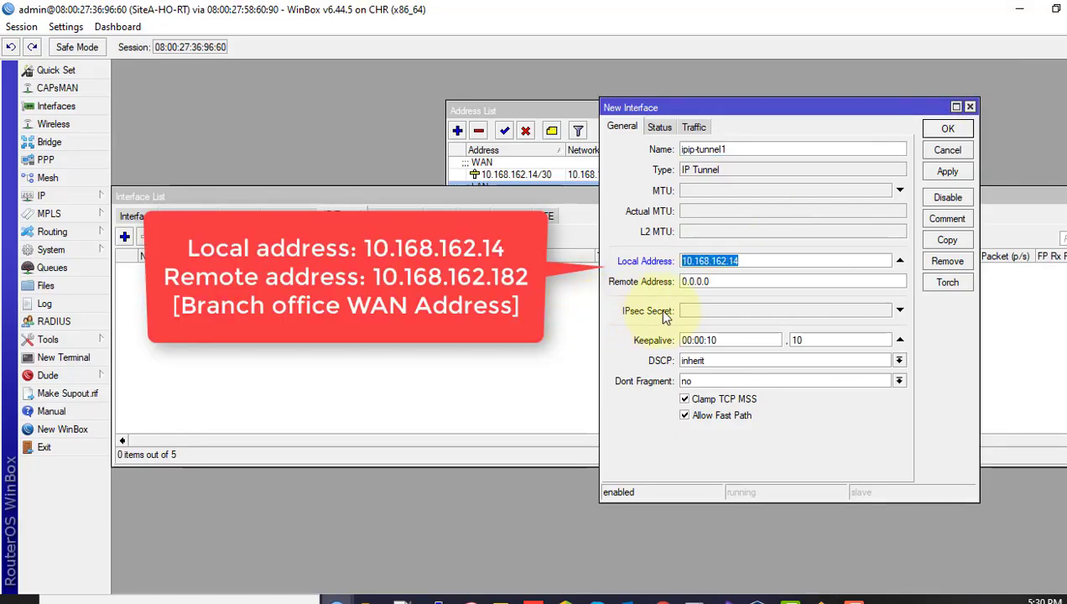
double_click(705, 281)
key(ctrl+v)
key(BackSpace)
key(BackSpace)
text(182)
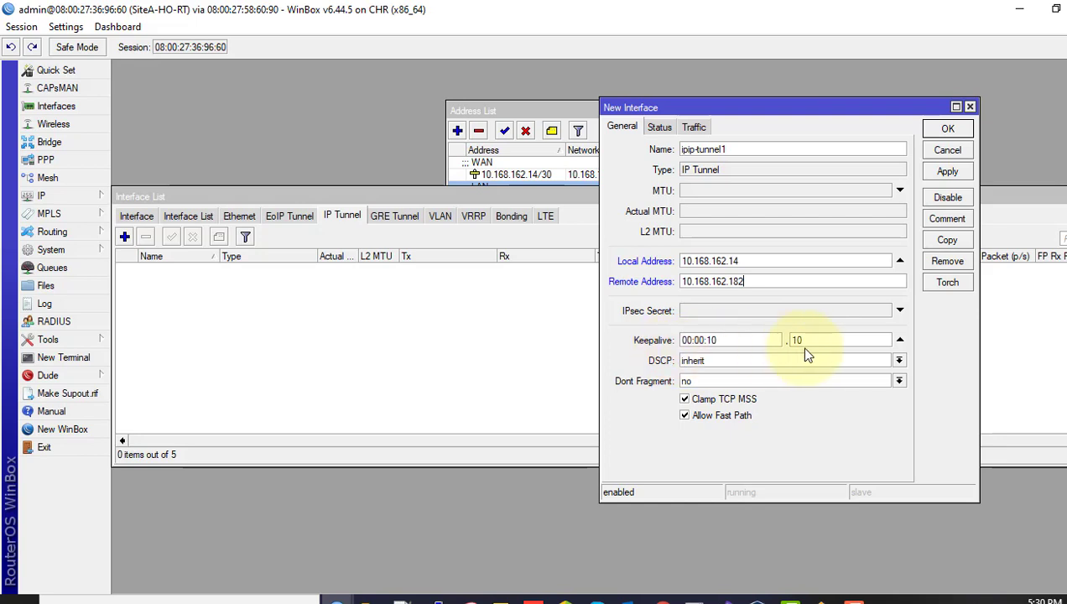
Clear the tunnel's keepalive setting and save the new IP tunnel interface
click(899, 342)
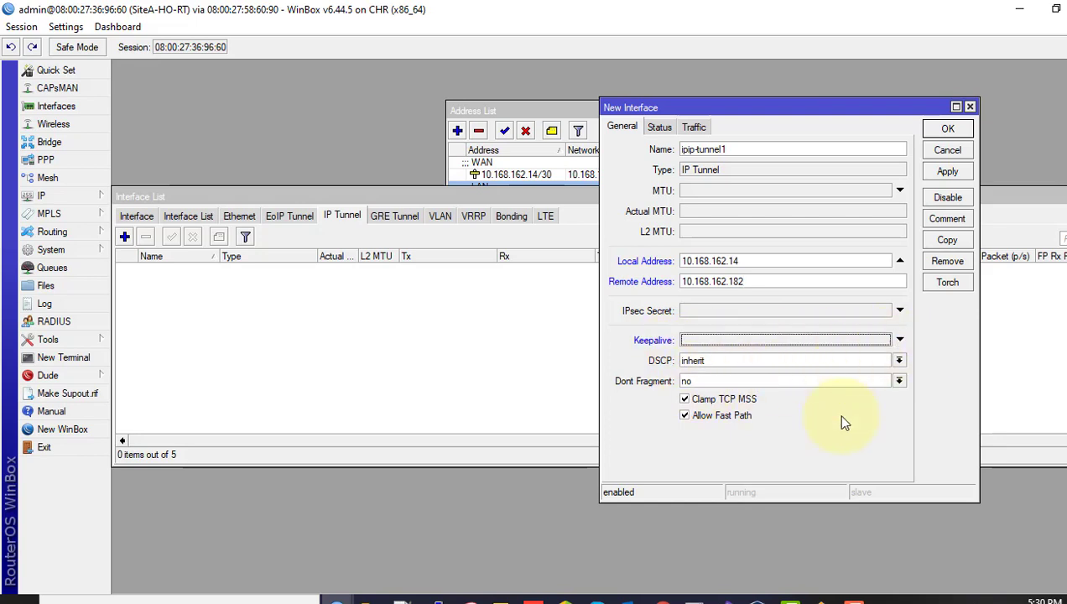
click(947, 172)
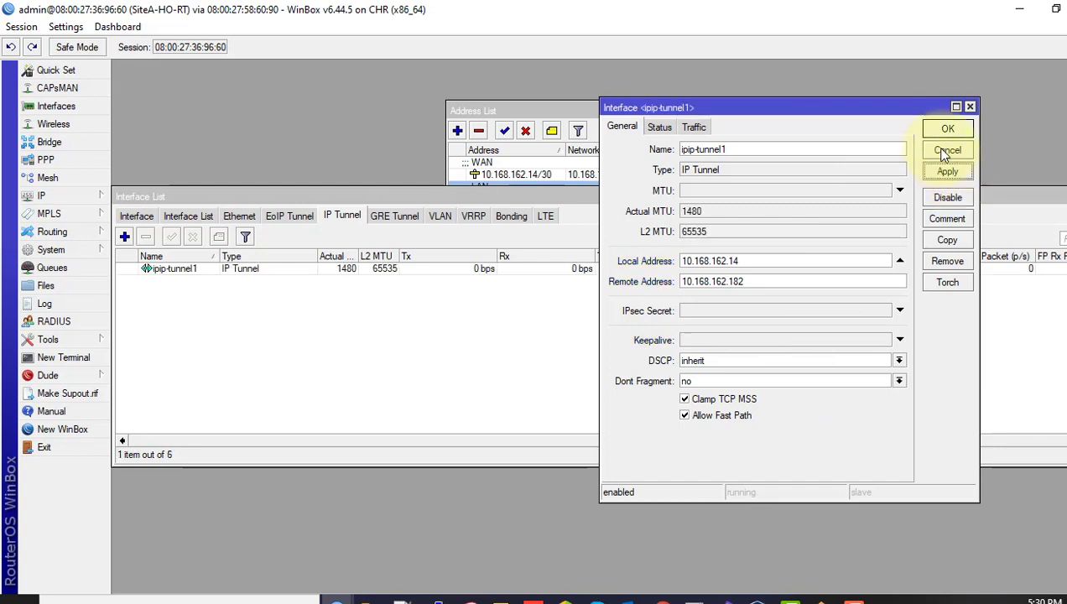
click(944, 130)
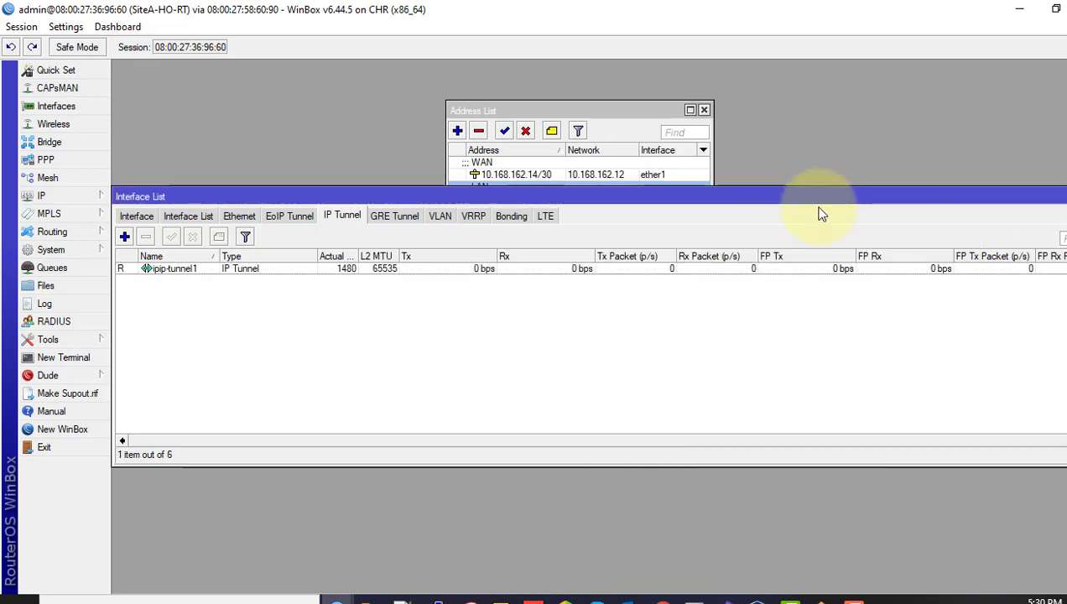
Add the IP address 10.40.40.1/30 to the ipip-tunnel1 interface
click(600, 115)
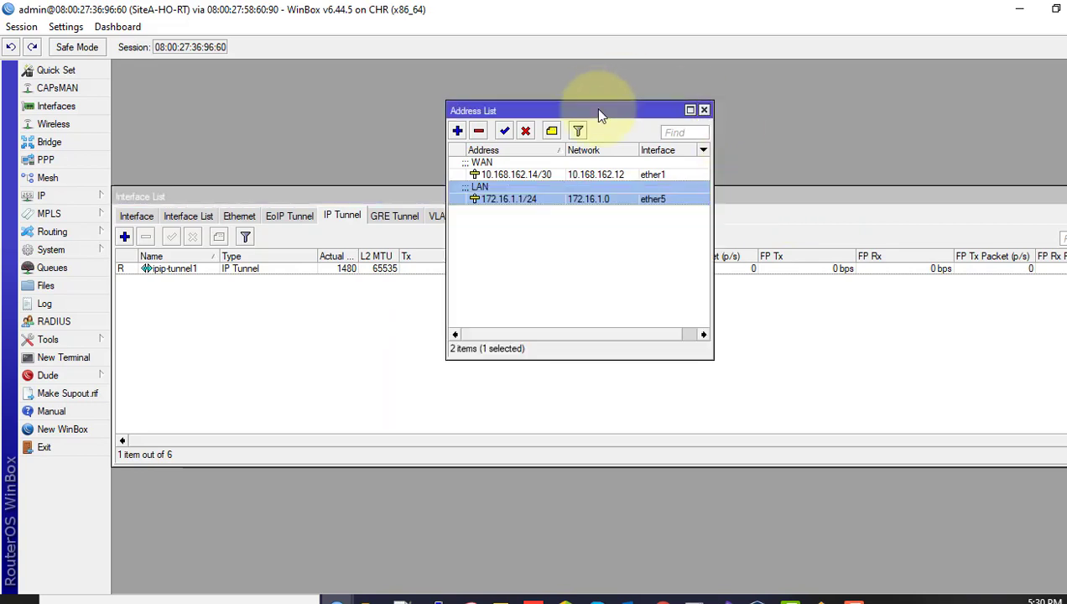
click(459, 132)
drag(375, 170, 803, 193)
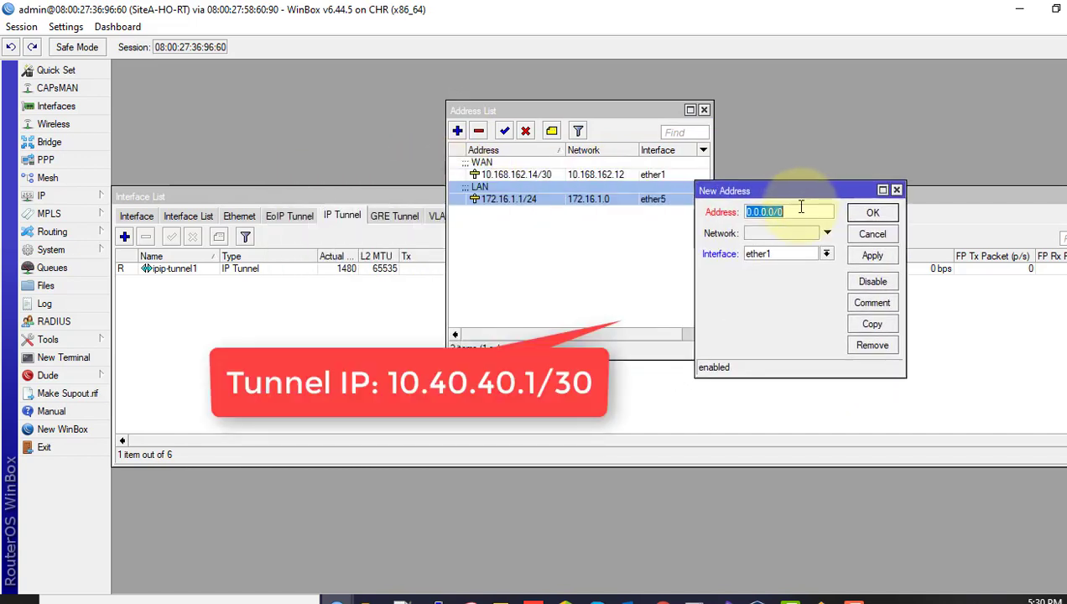
text(10.40.40)
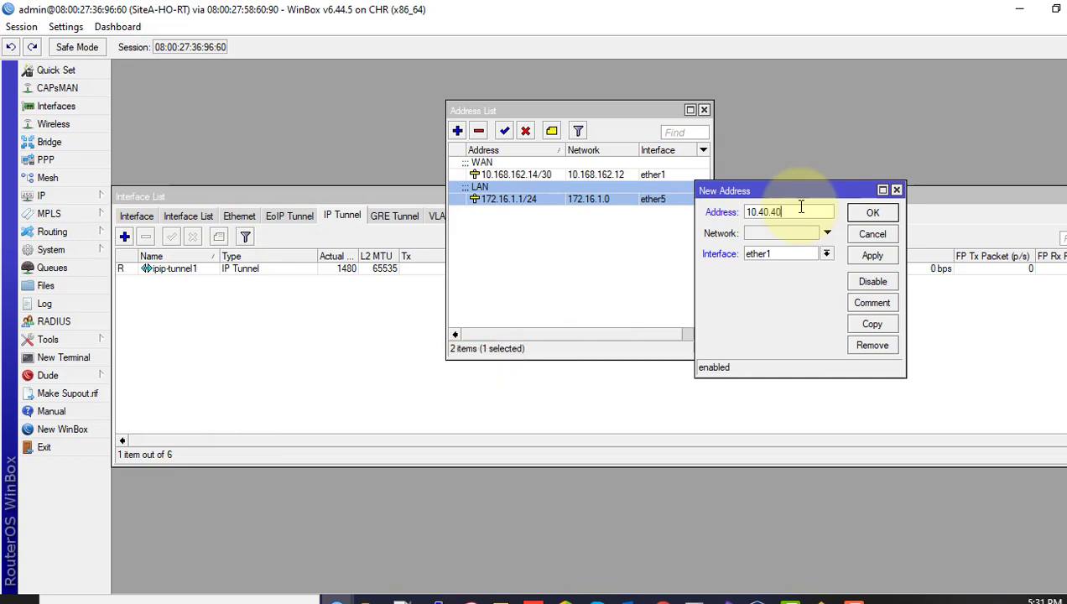
text(.1/30)
click(773, 253)
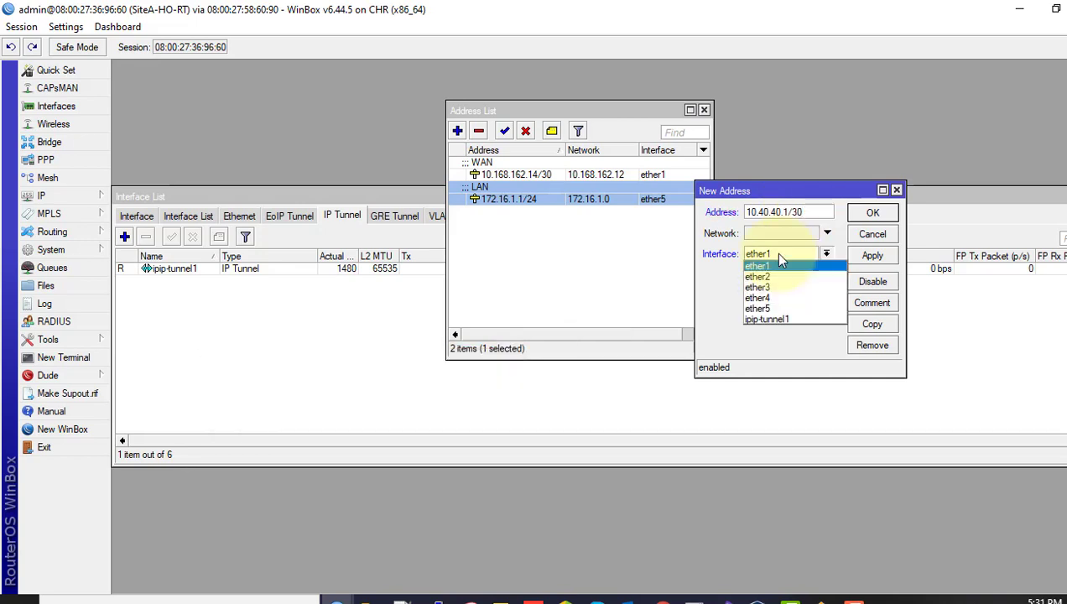
click(780, 323)
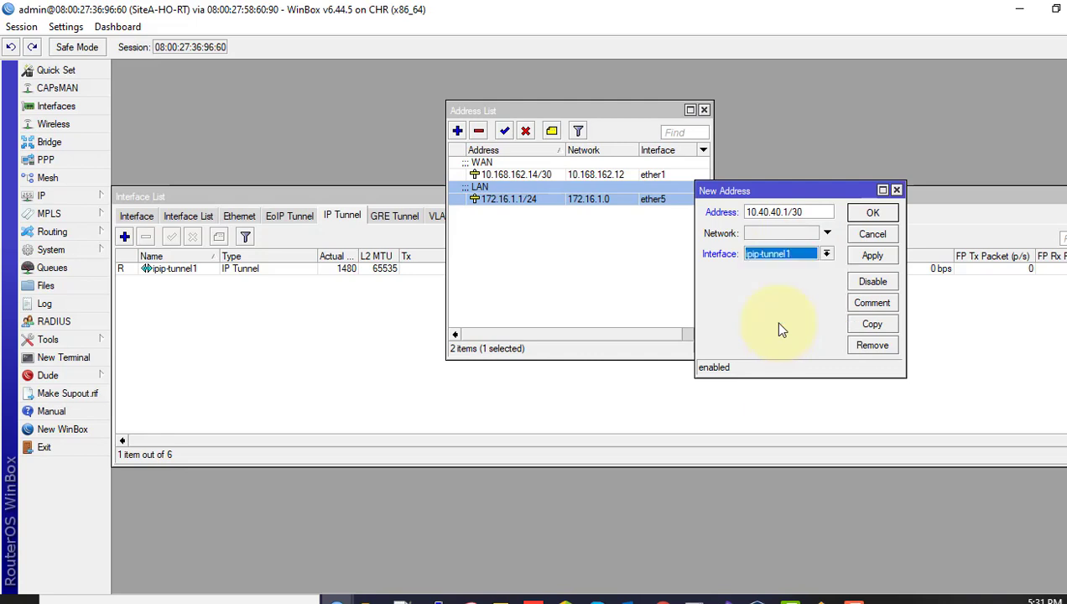
click(869, 258)
click(870, 213)
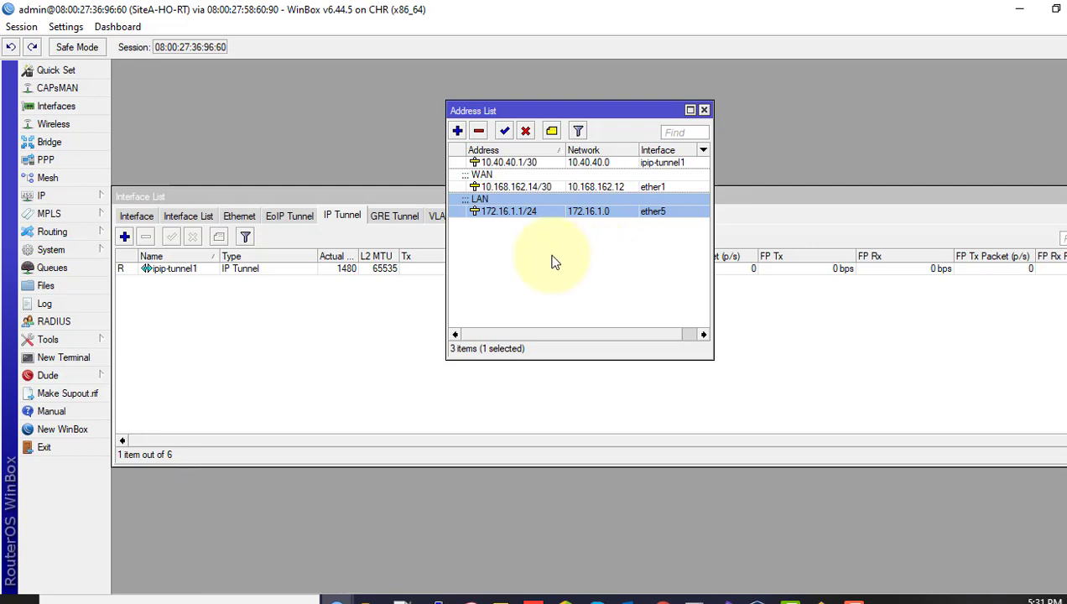
Add a static route to the branch LAN shown in the network diagram, with destination 192.168.1.0/24 and gateway 10.40.40.2
click(92, 202)
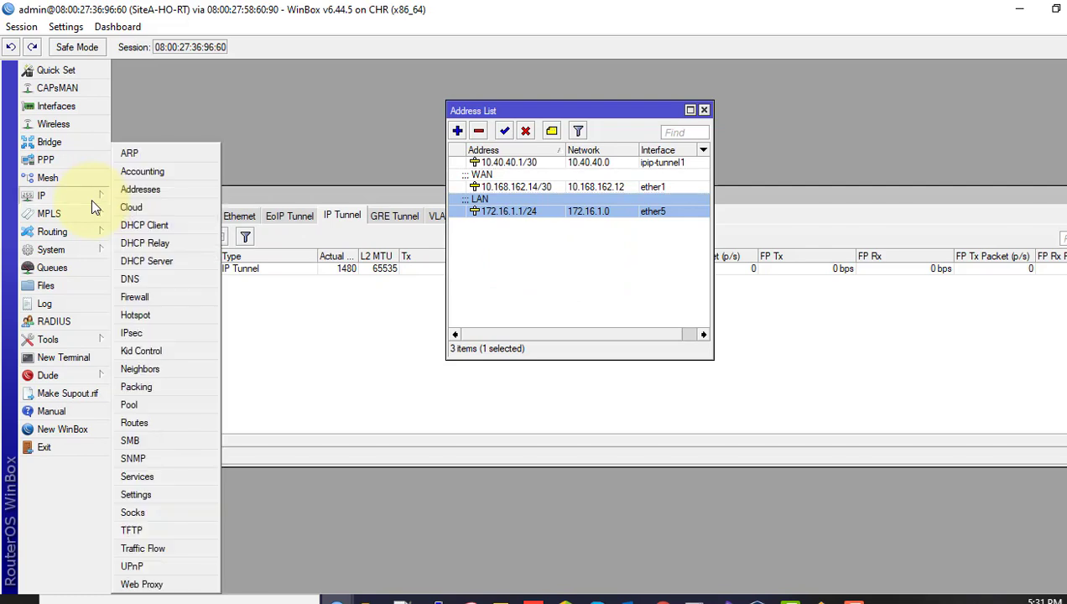
click(142, 425)
click(344, 239)
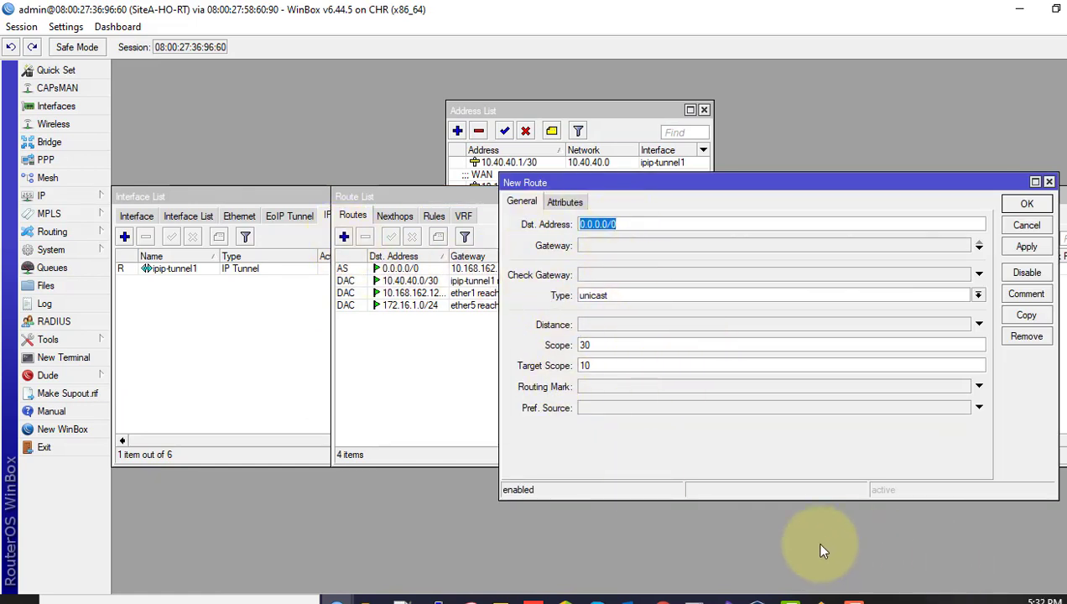
click(822, 601)
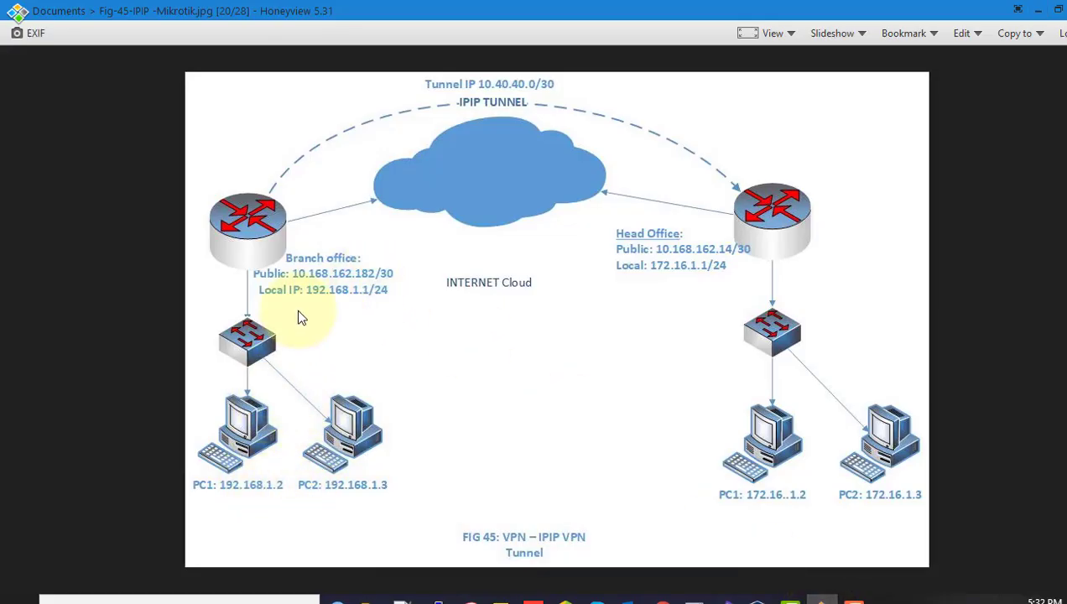
click(1038, 10)
text(192.168.1.0/24)
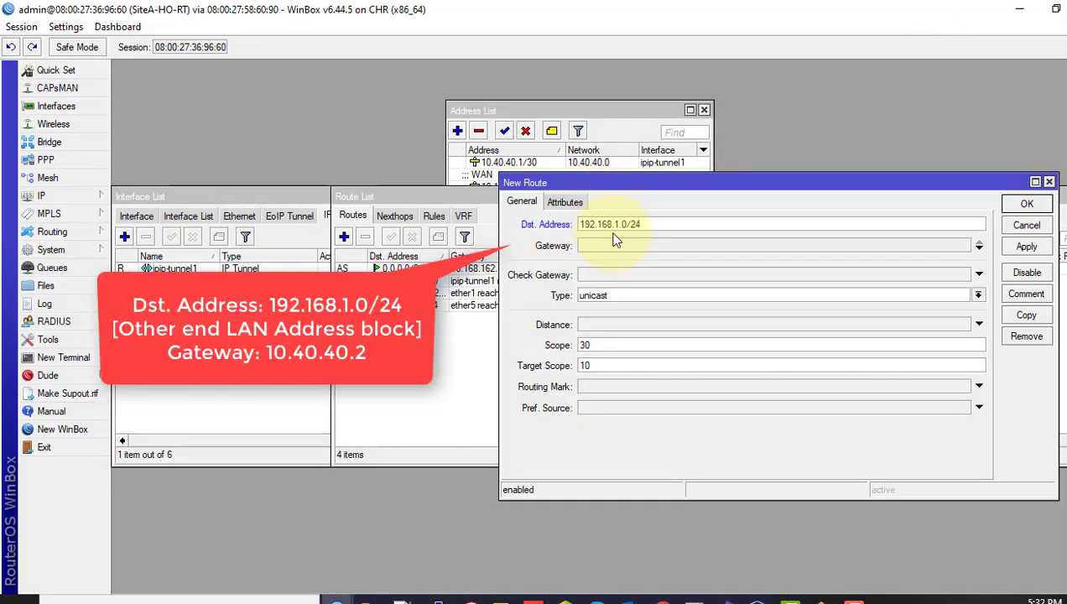
click(619, 246)
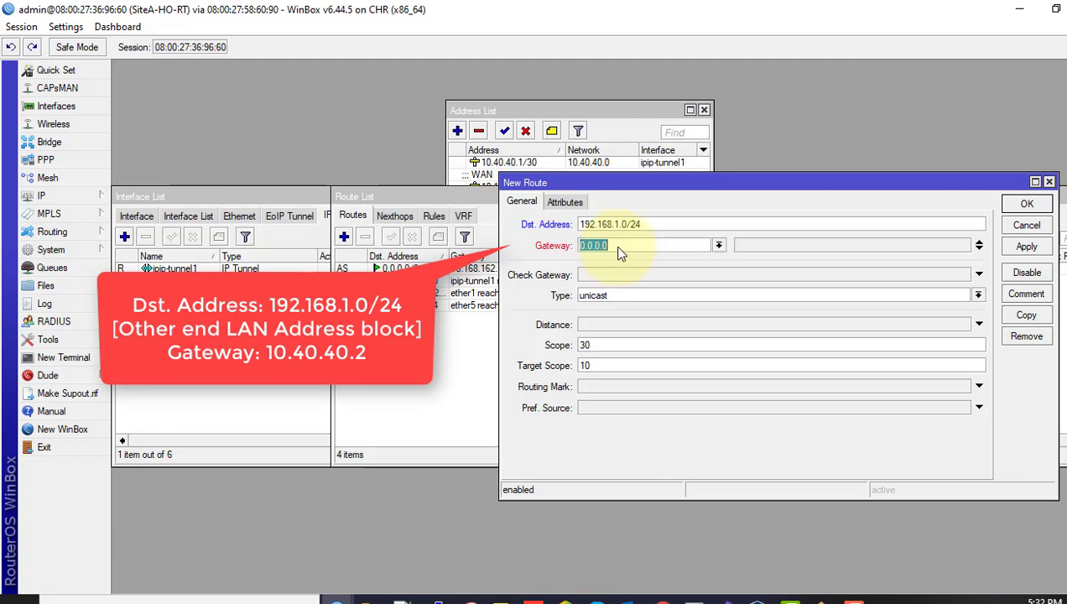
text(10.40.40.2)
click(1016, 248)
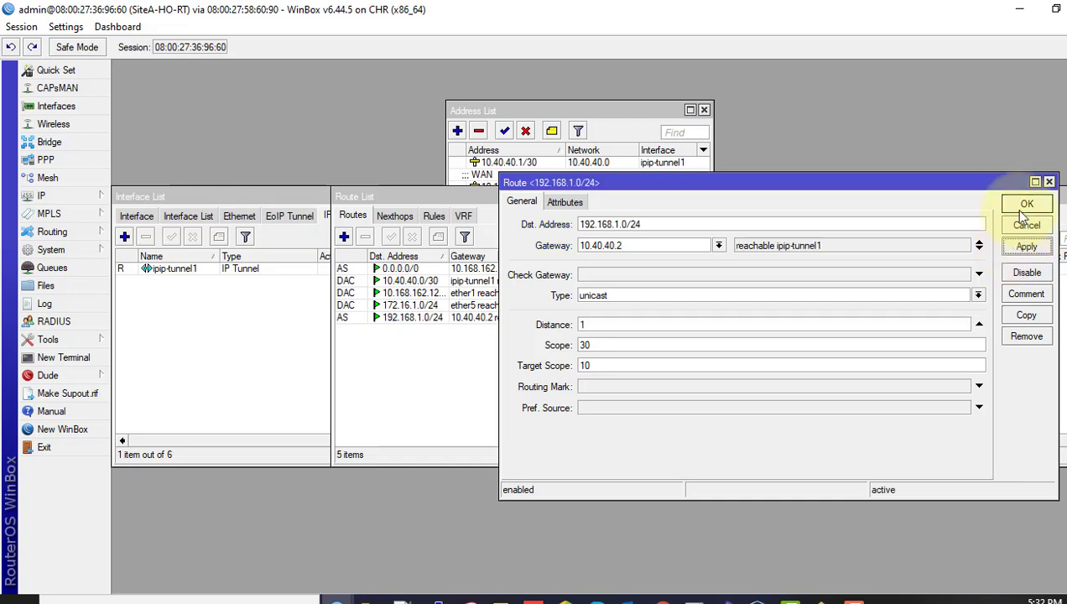
click(1027, 207)
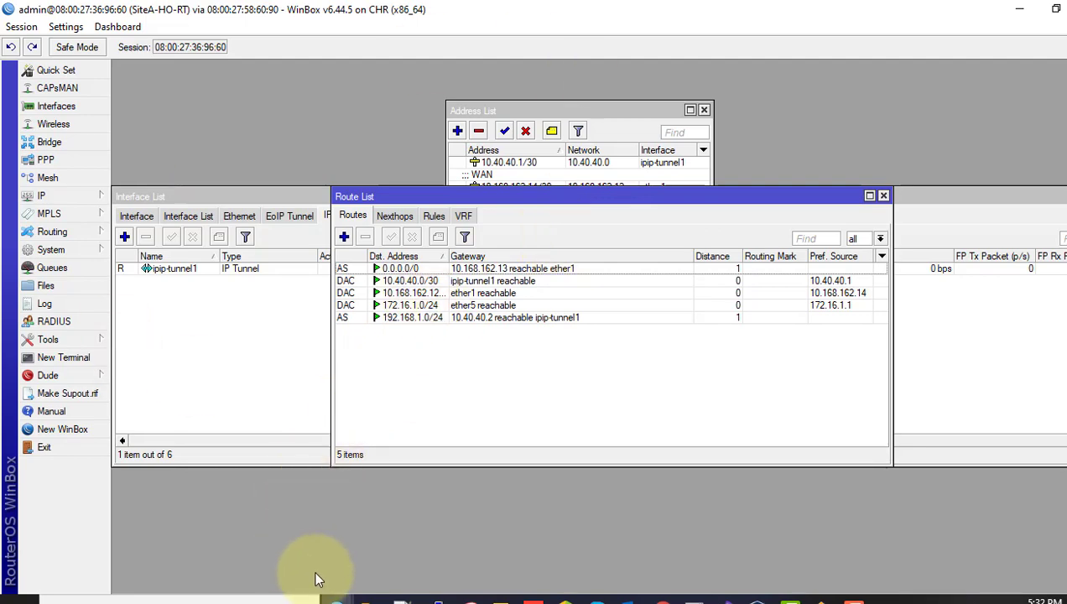
Switch to the SiteB-BR-RT WinBox session, maximize it and widen the Address column of its address list
mouse_move(336, 601)
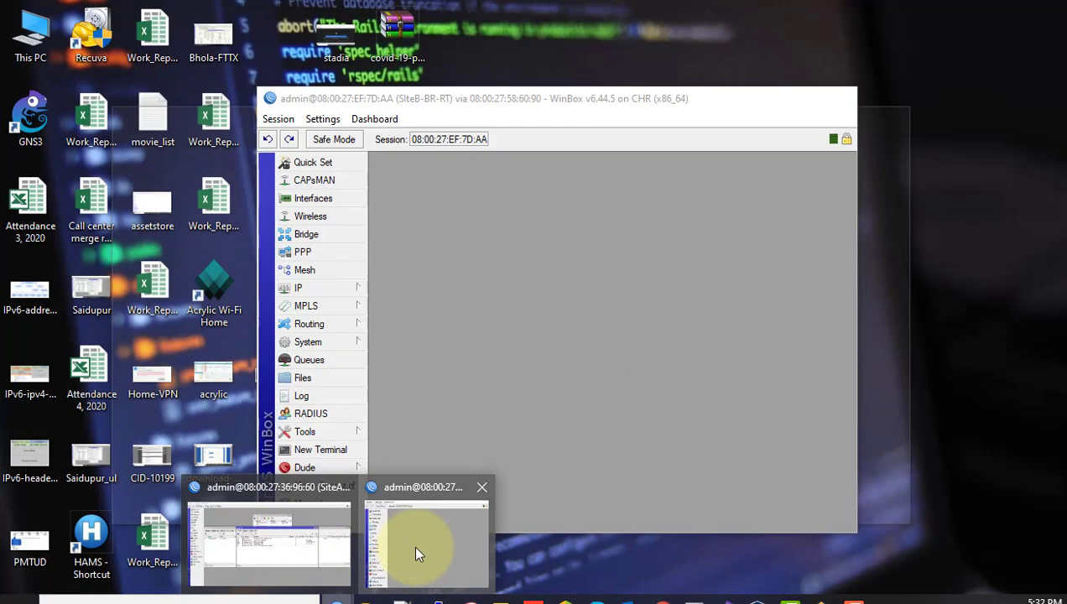
click(417, 554)
click(801, 99)
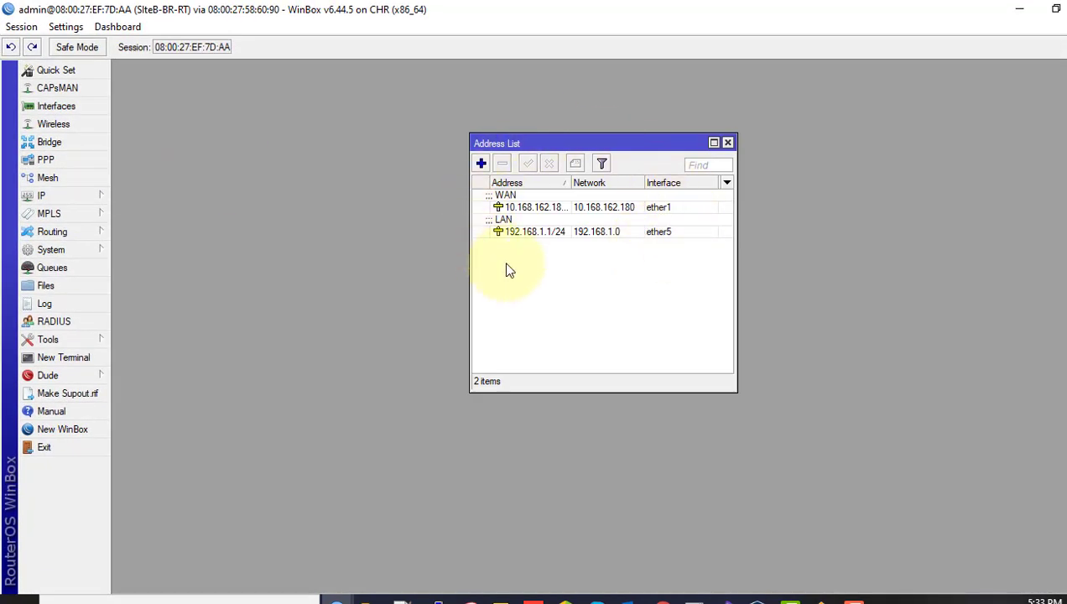
drag(569, 182, 593, 182)
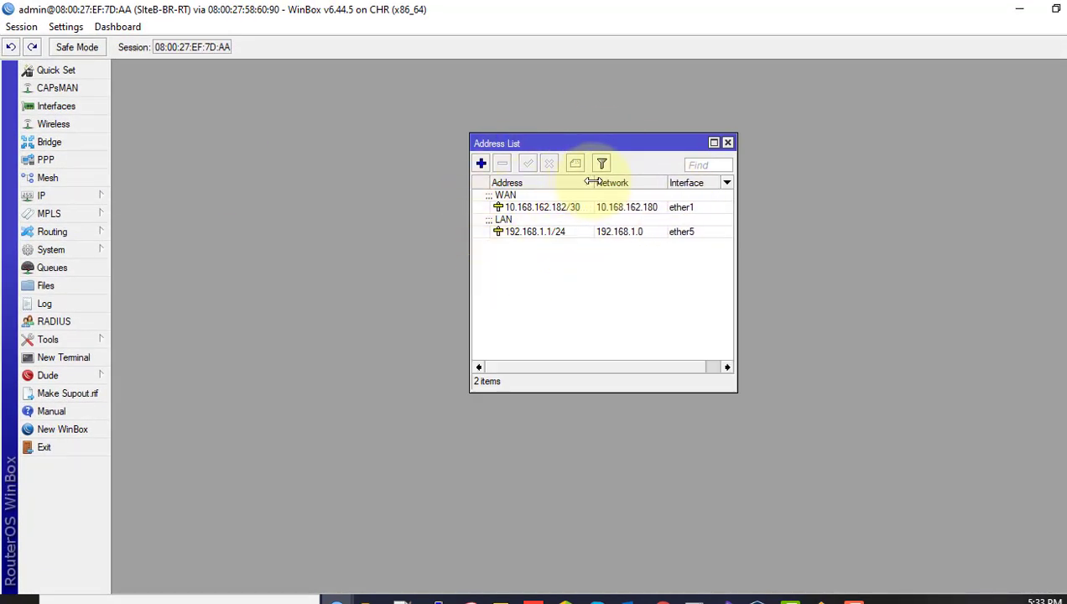
Open the branch router's route list and examine its existing routes
click(80, 201)
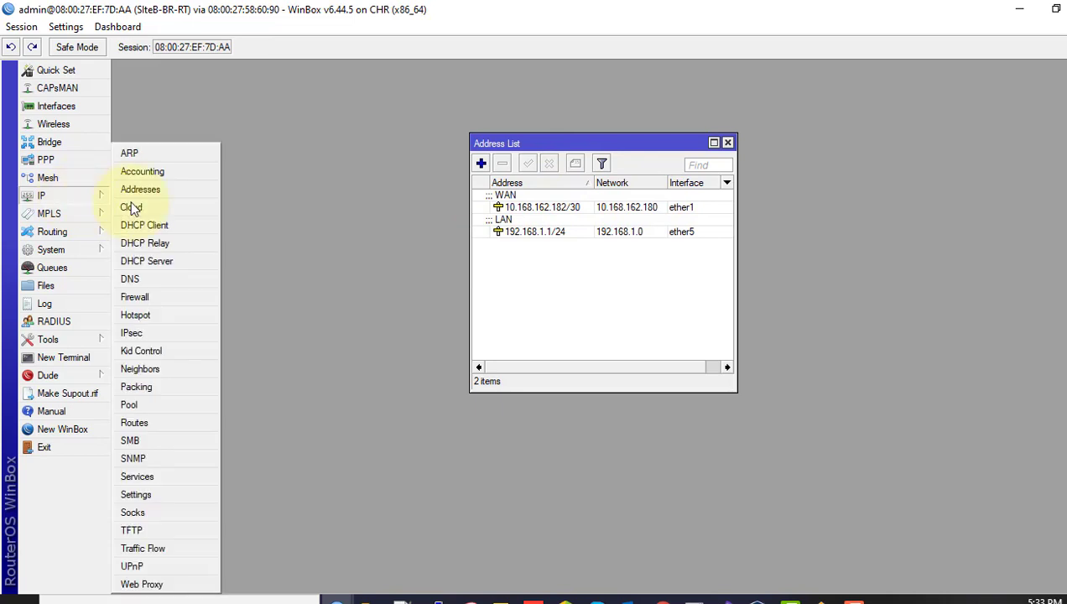
click(141, 424)
click(441, 279)
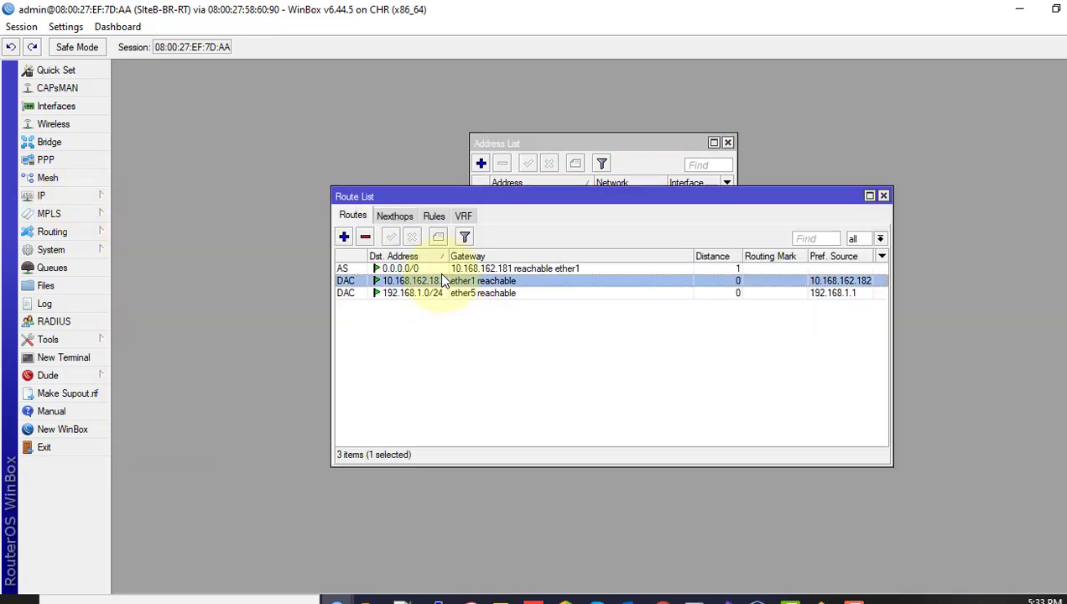
Close the route list and create an IP Tunnel interface with local address 10.168.162.182, remote address 10.168.162.14 and the keepalive cleared
click(441, 268)
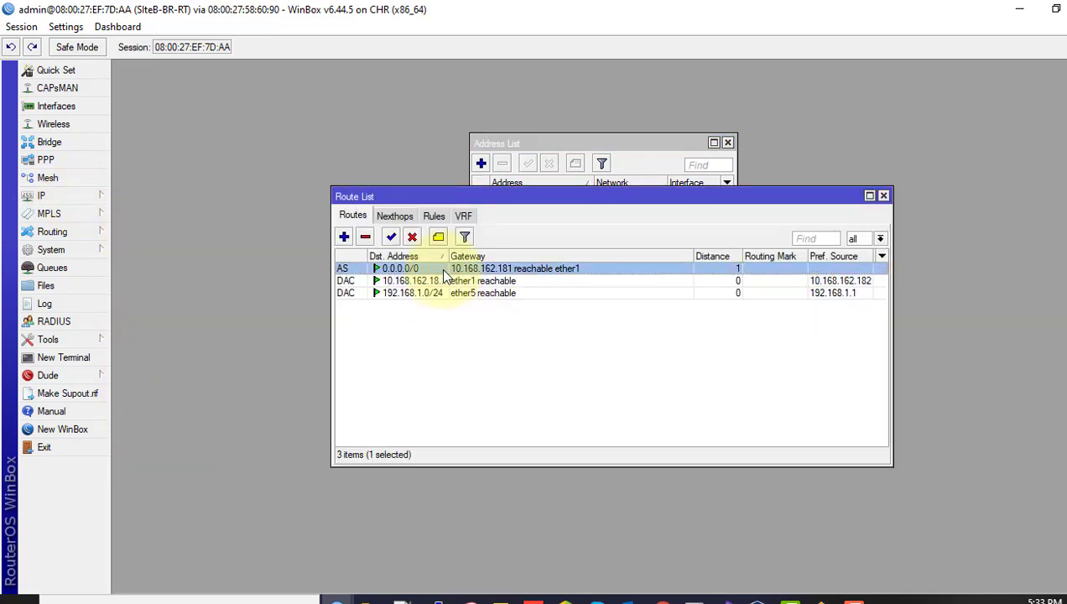
click(882, 196)
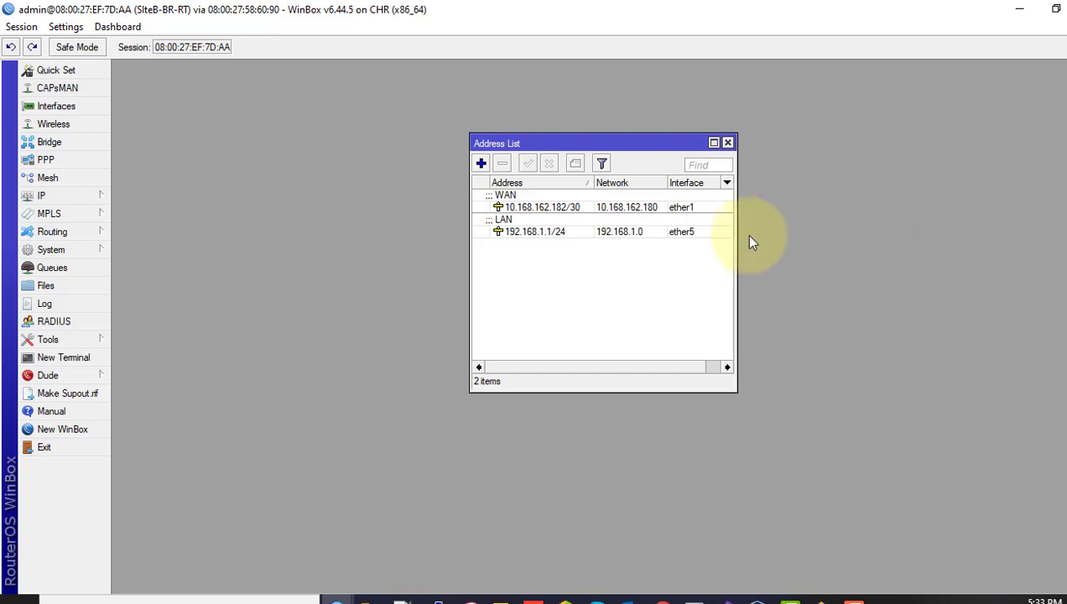
click(67, 110)
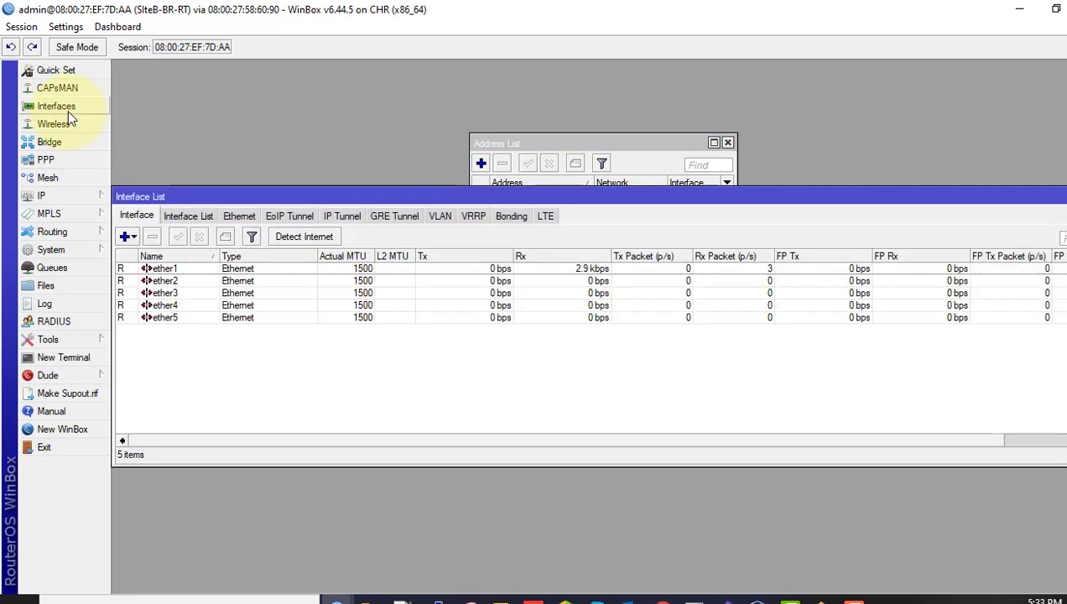
click(340, 217)
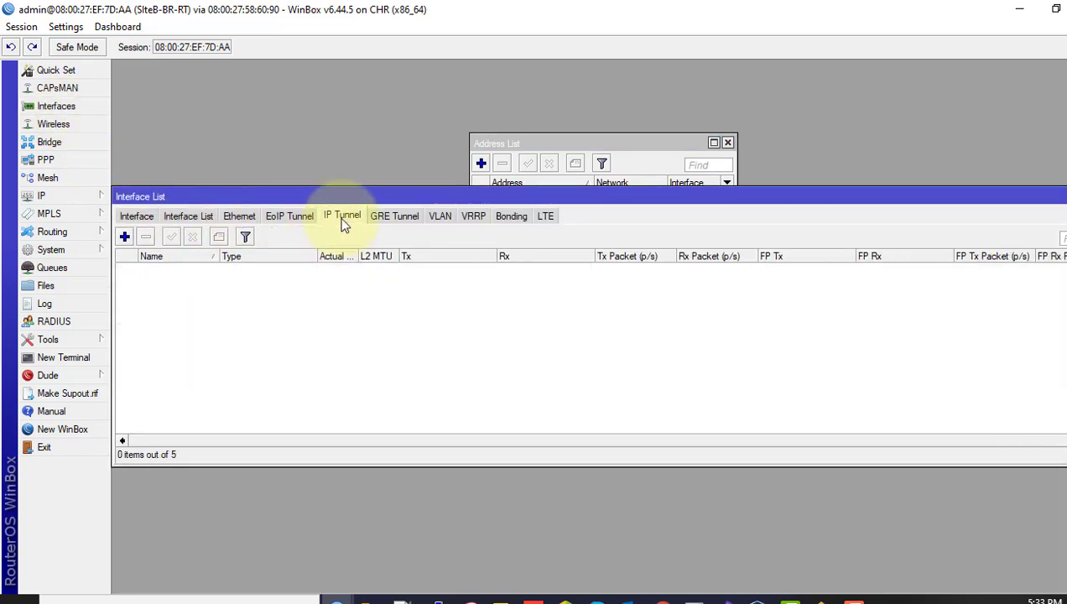
click(124, 237)
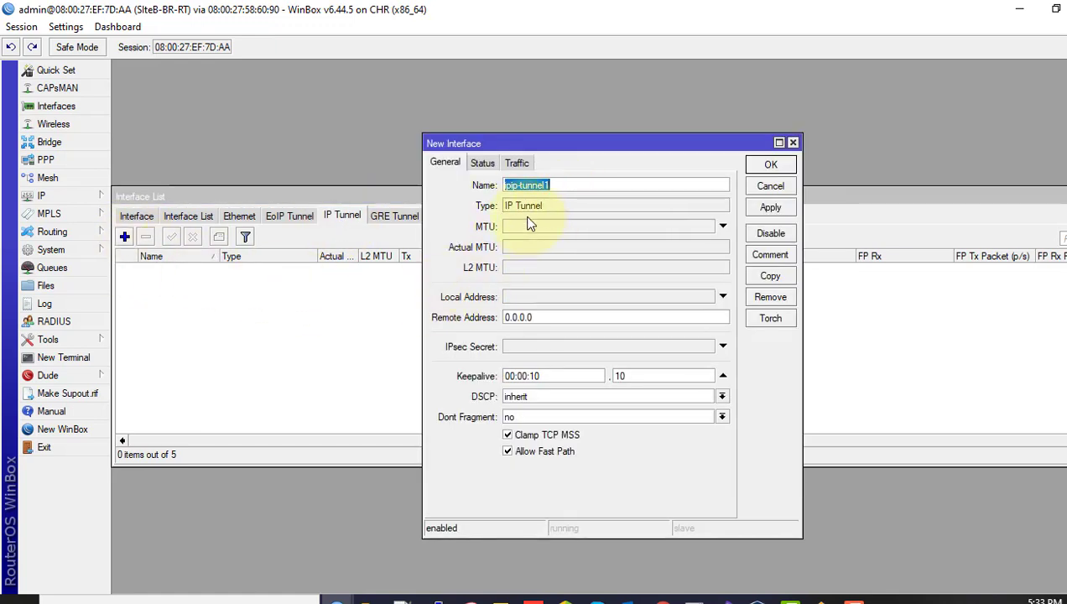
click(538, 297)
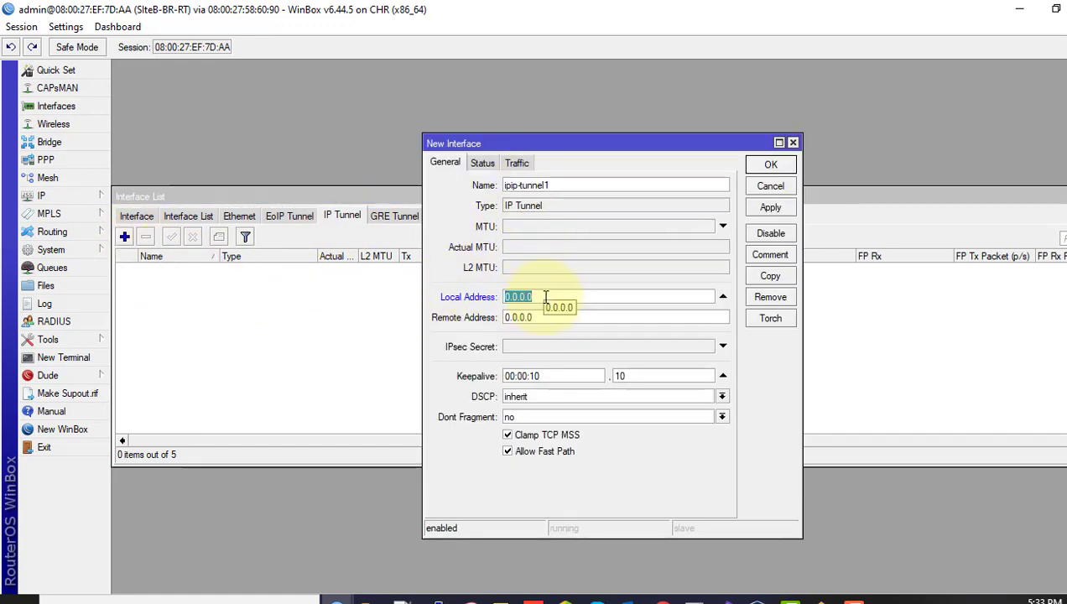
text(10)
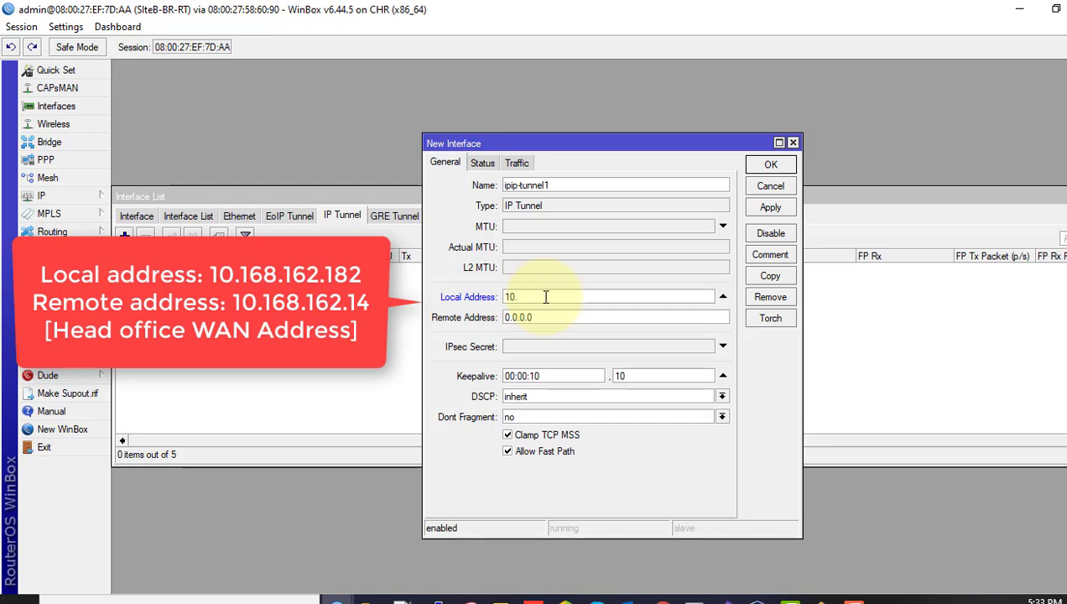
text(.168.162.182)
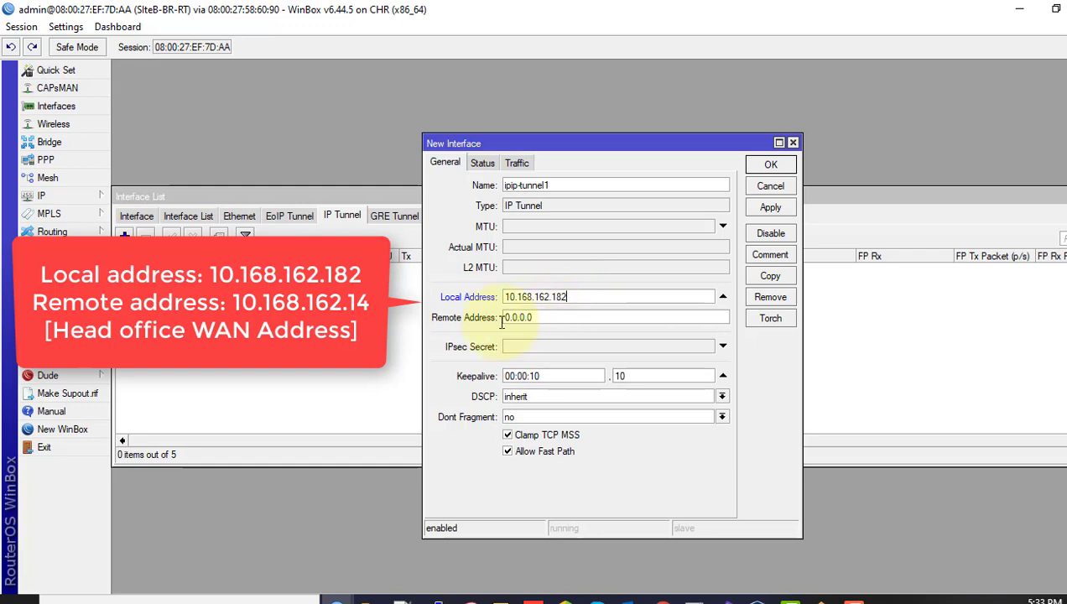
key(Tab)
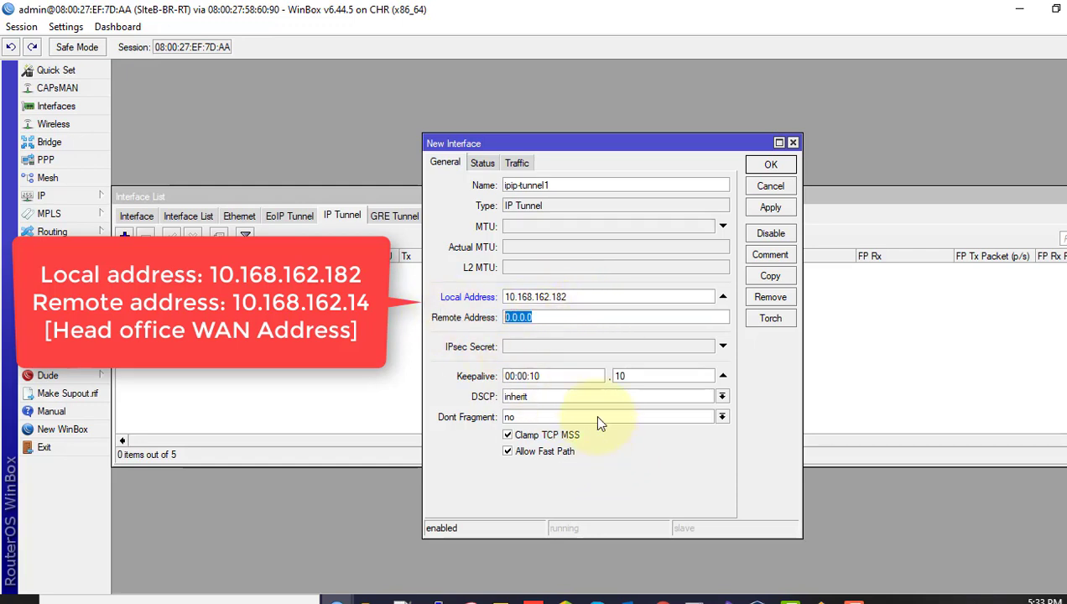
text(10.168.162.14)
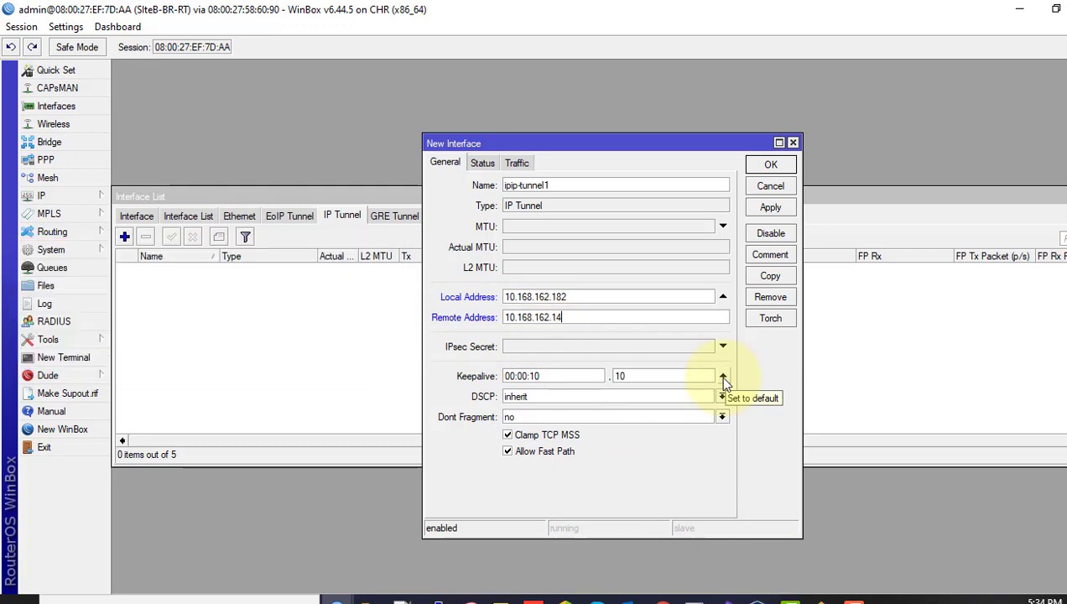
click(721, 375)
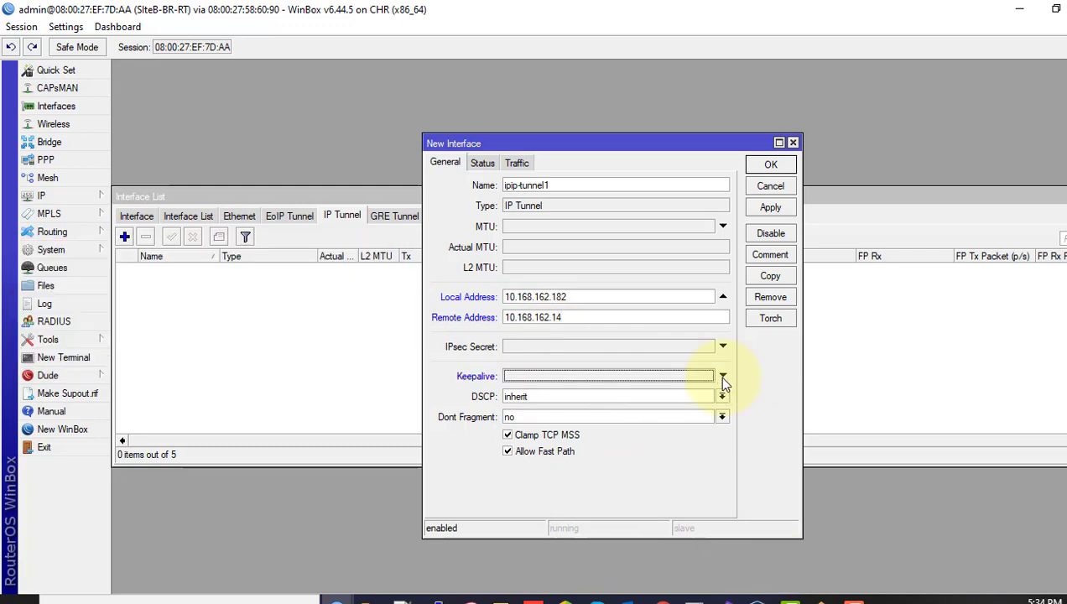
click(764, 210)
click(769, 167)
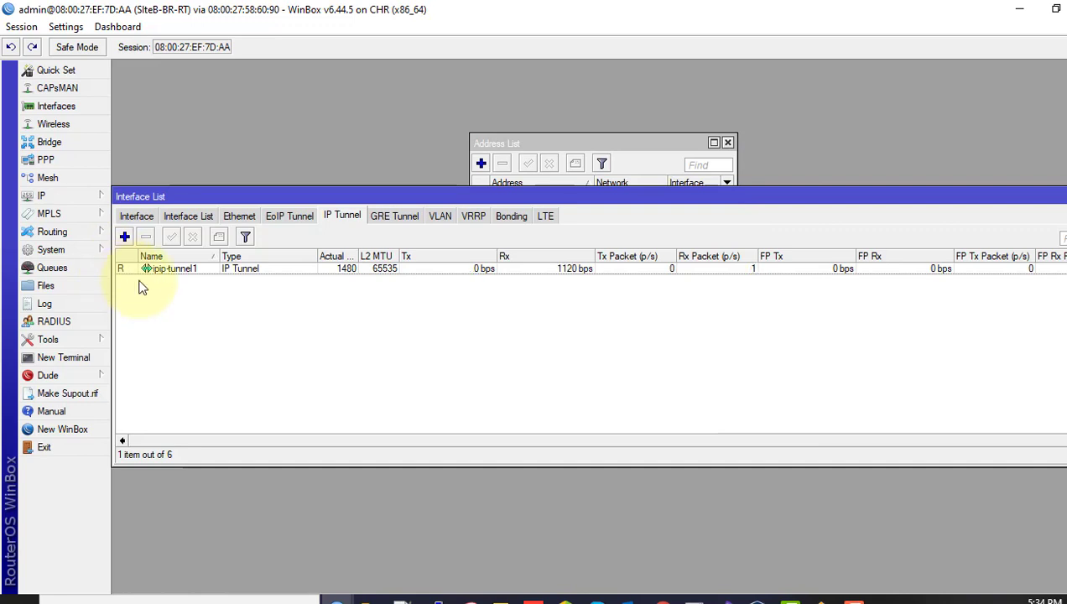
Add the IP address 10.40.40.2/30 to the branch router's ipip-tunnel1 interface
click(623, 146)
click(481, 164)
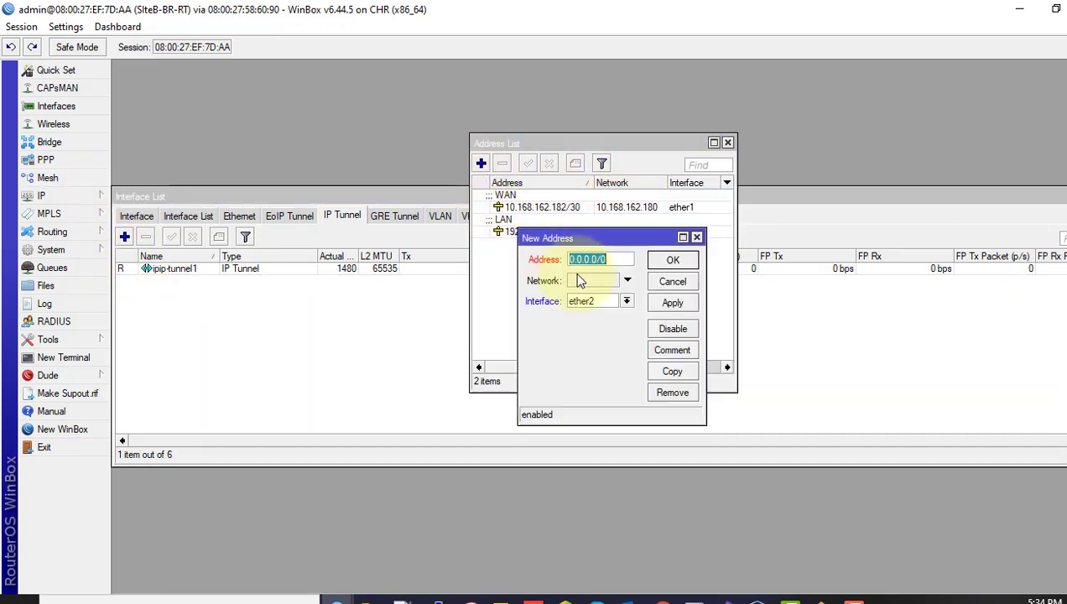
text(10.40.40.2/30)
click(590, 303)
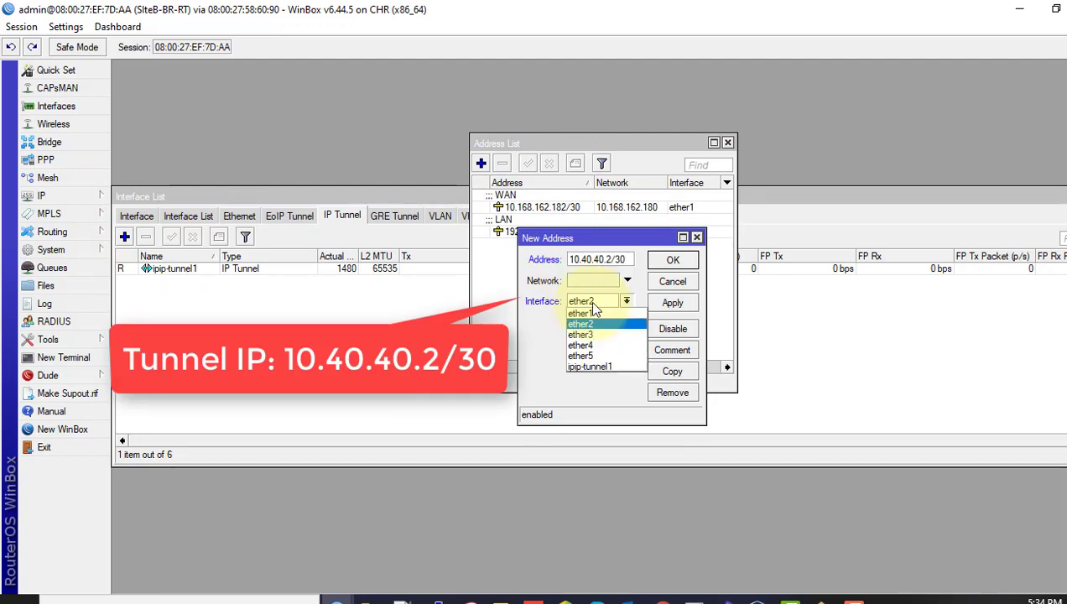
click(600, 366)
click(672, 303)
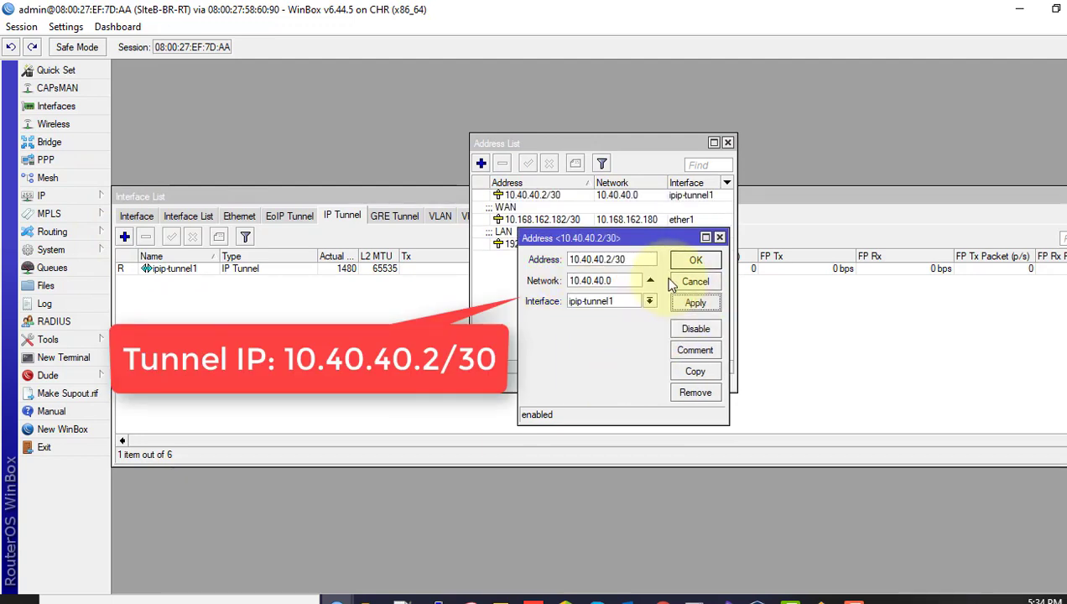
click(695, 261)
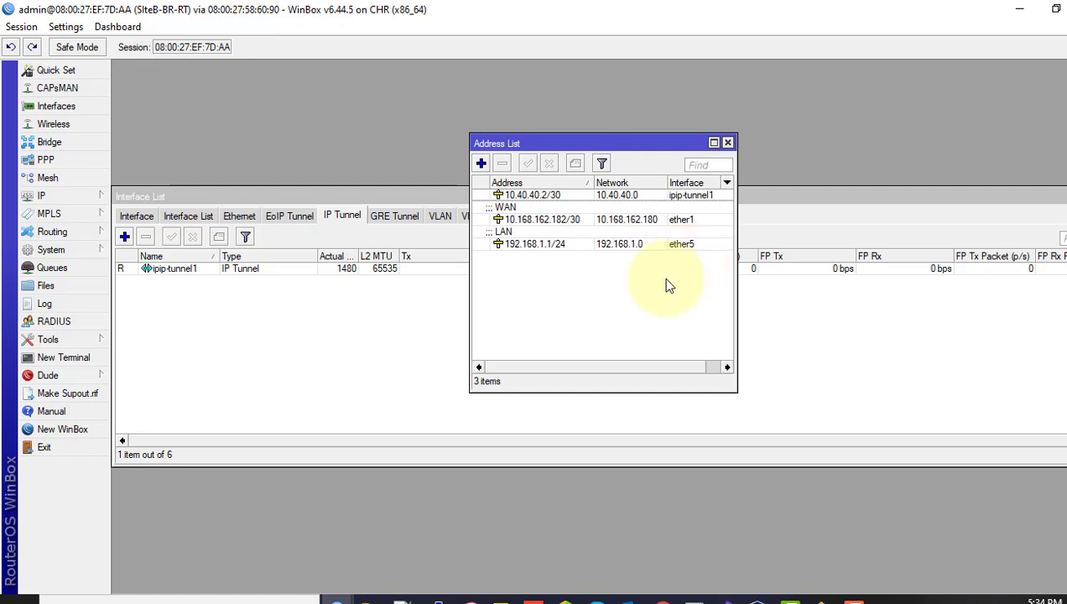
Add a static route to the head office LAN shown in the network diagram, with destination 172.16.1.0/24 and gateway 10.40.40.1
click(66, 196)
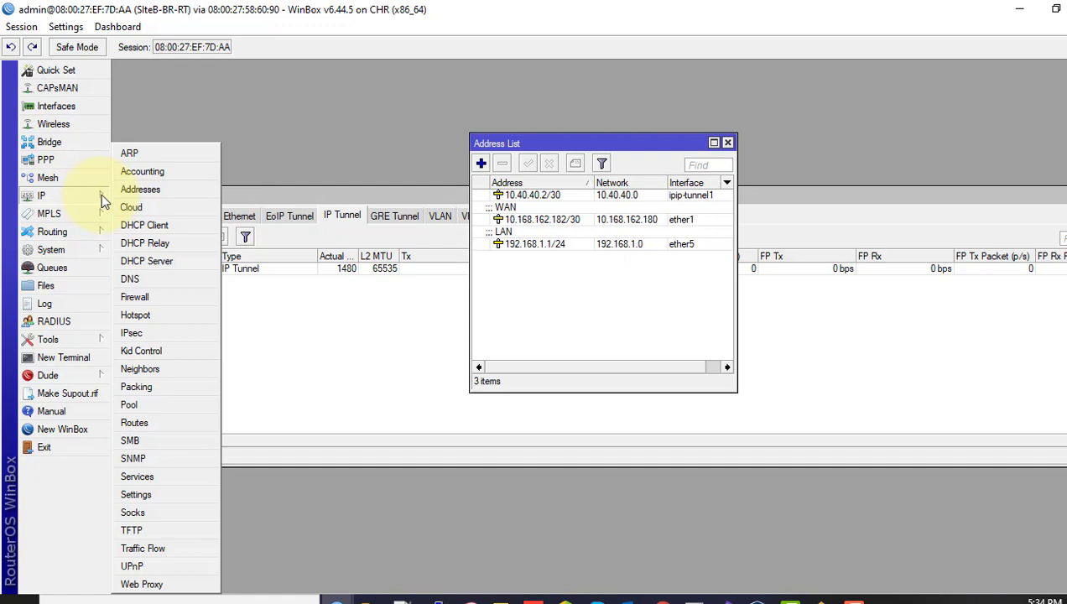
click(135, 423)
click(344, 238)
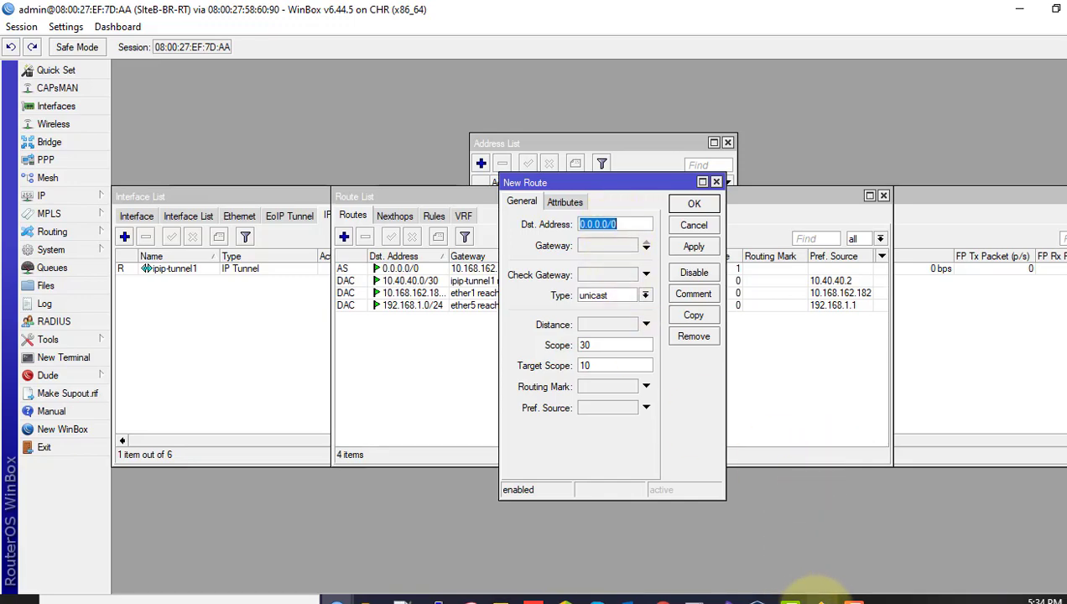
click(820, 601)
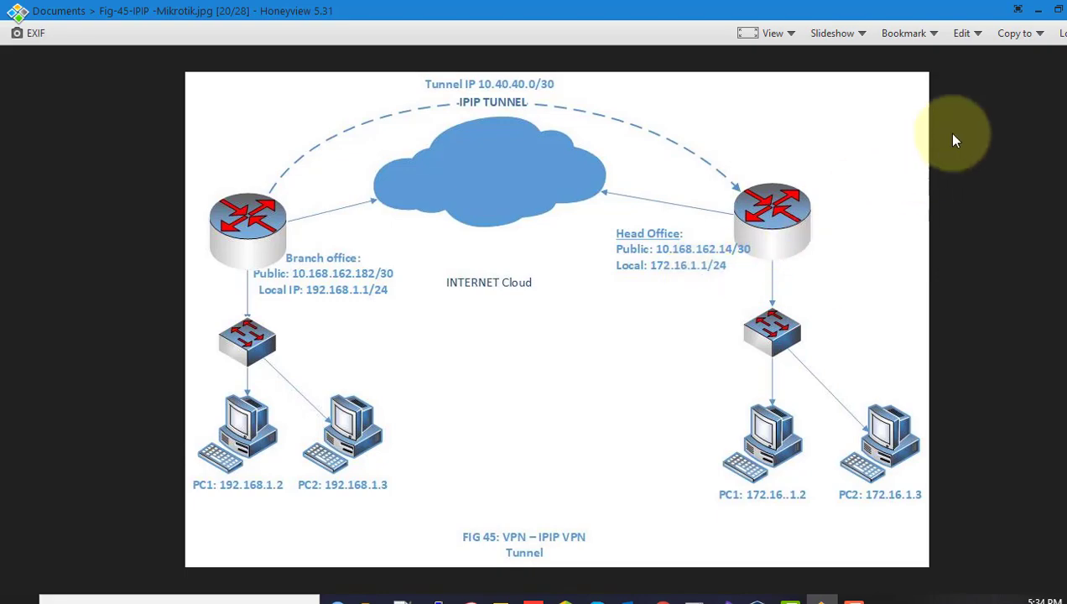
click(1038, 10)
text(172.16.1.0/24)
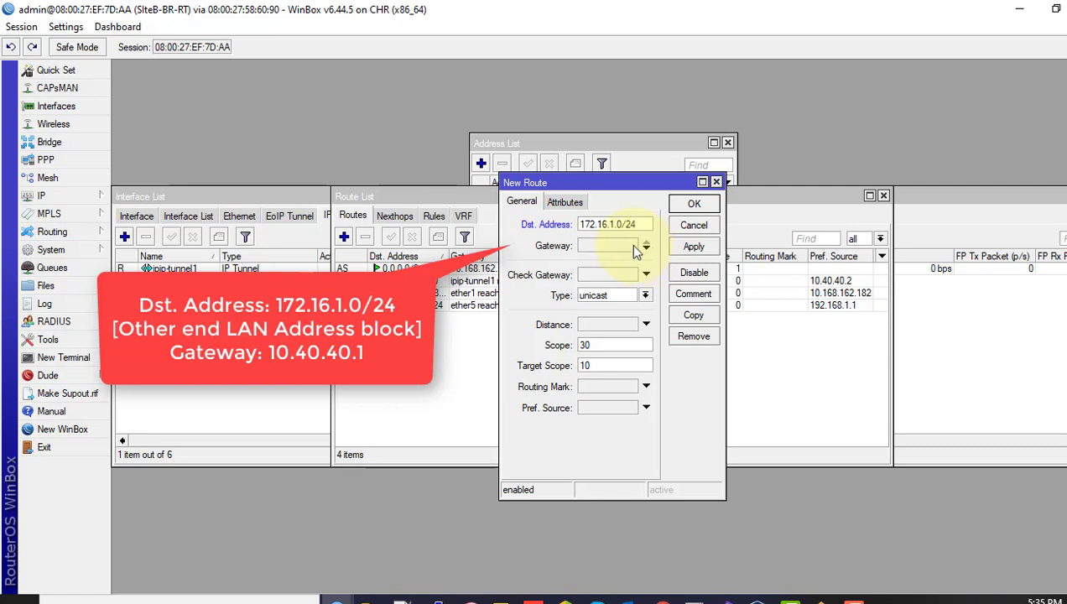
click(646, 245)
text(1)
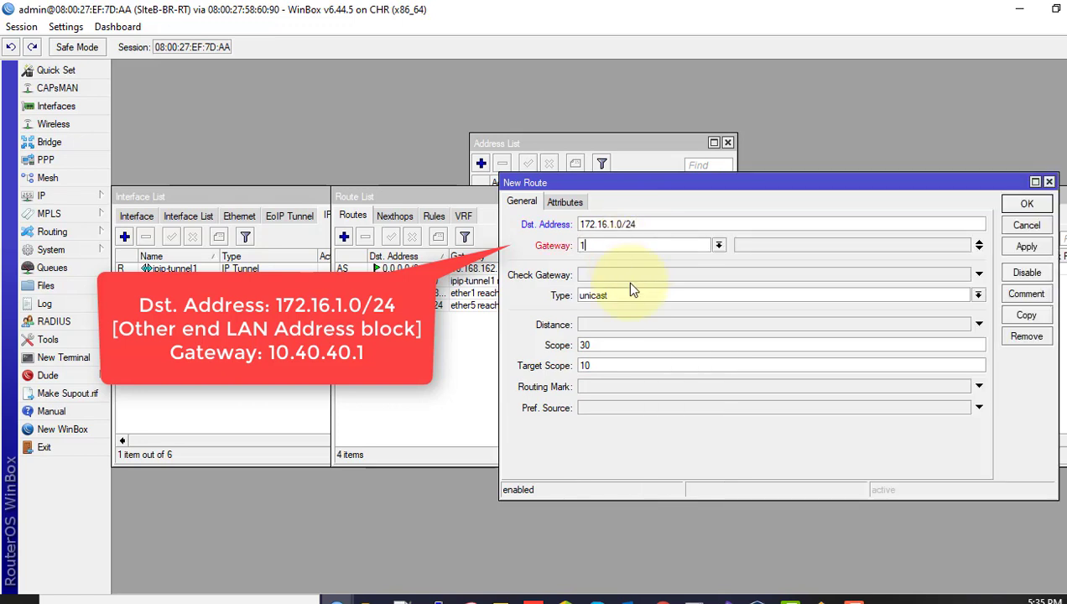
text(0.40.40.1)
click(1026, 247)
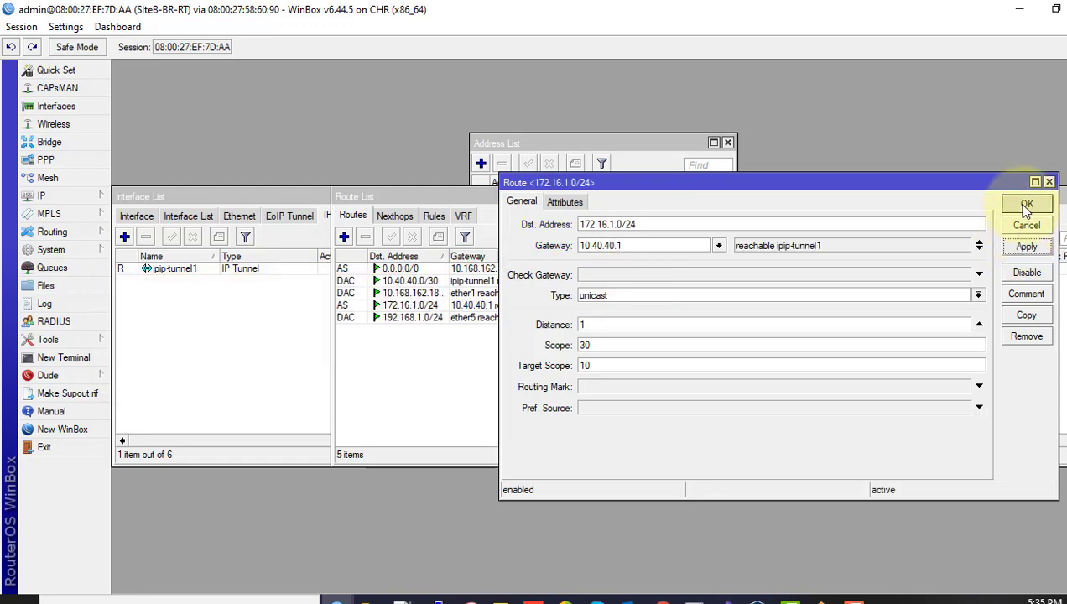
click(1027, 205)
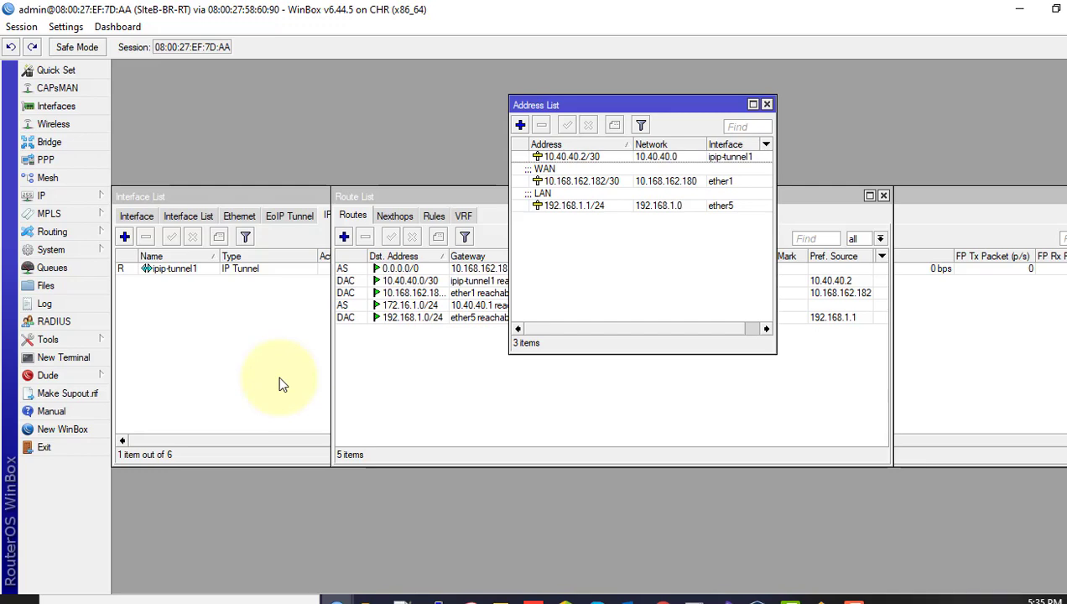
Switch to the GNS3 topology, open the console of PC-2 and display its IP configuration with show ip
click(728, 596)
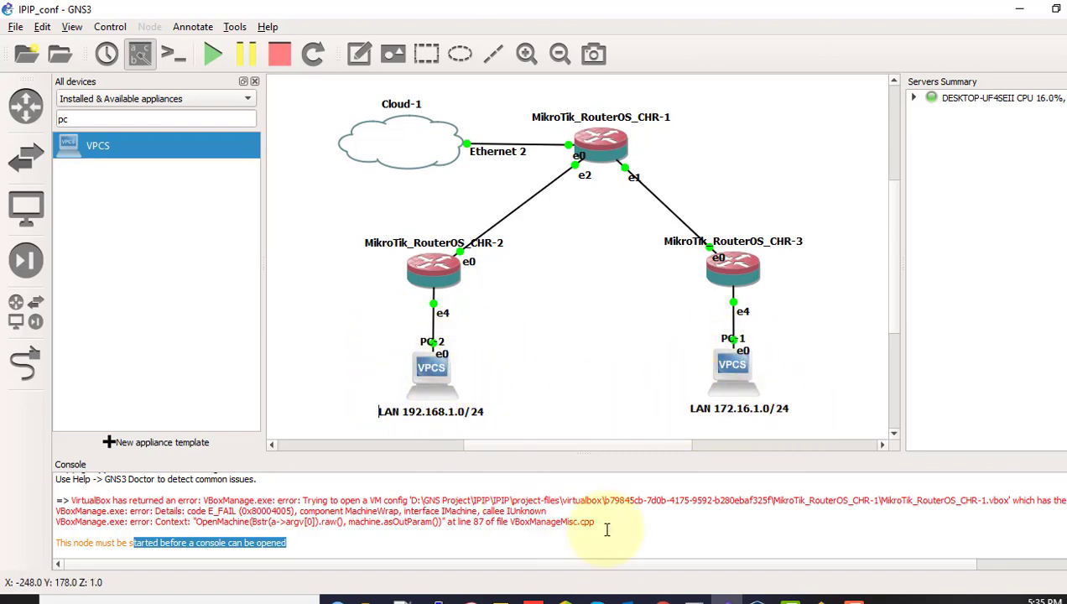
right_click(424, 360)
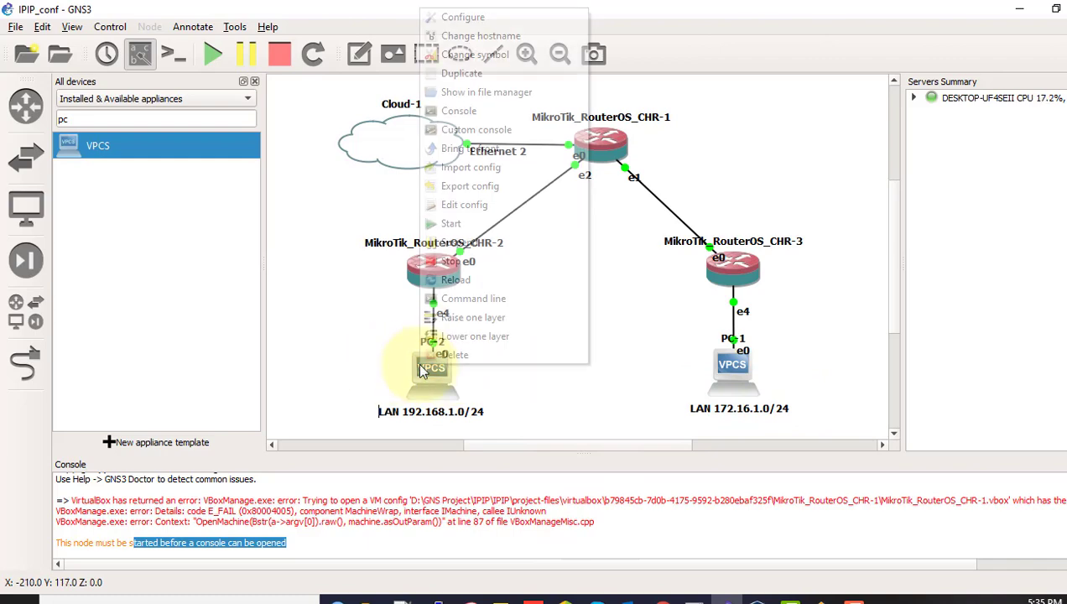
click(461, 113)
drag(381, 137, 349, 89)
text(show ip)
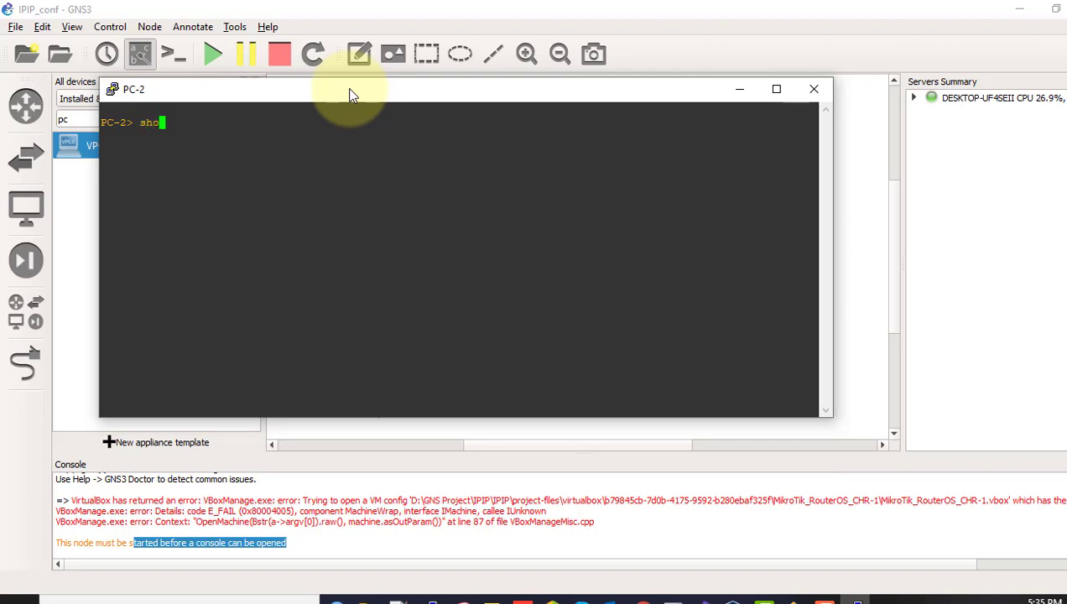
key(Return)
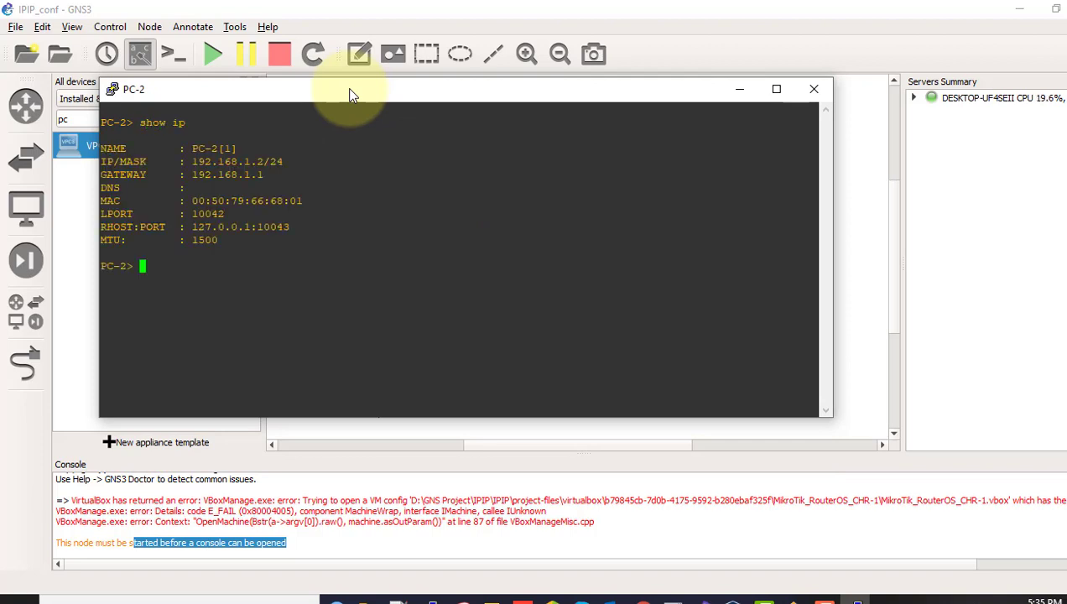
Ping 172.16.1.2 from PC-2 to test the tunnel, and return to the topology
text(ping 172.16.1.2)
key(Return)
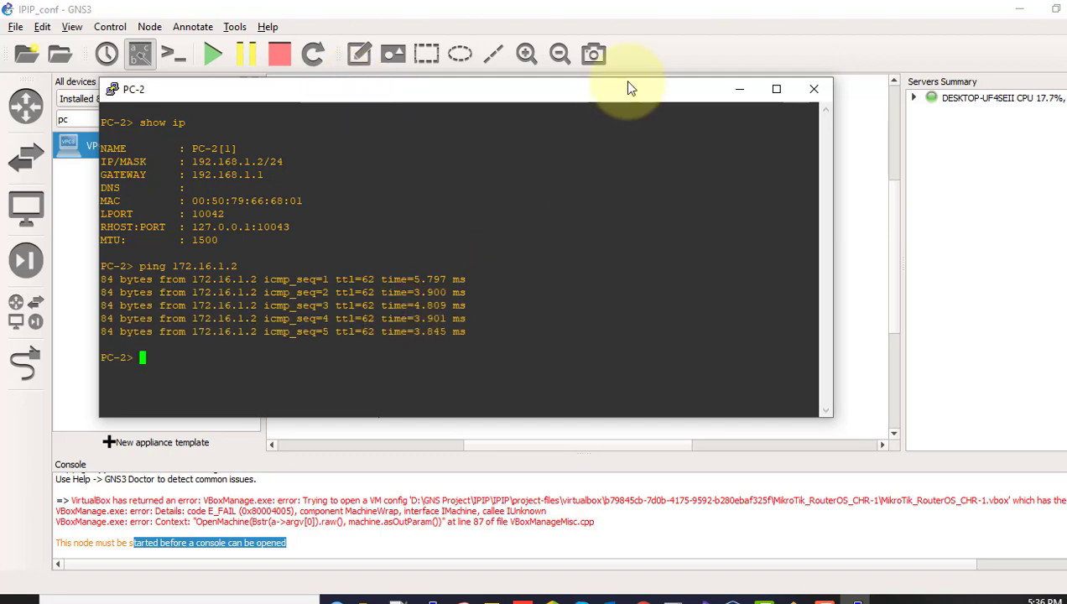
click(691, 8)
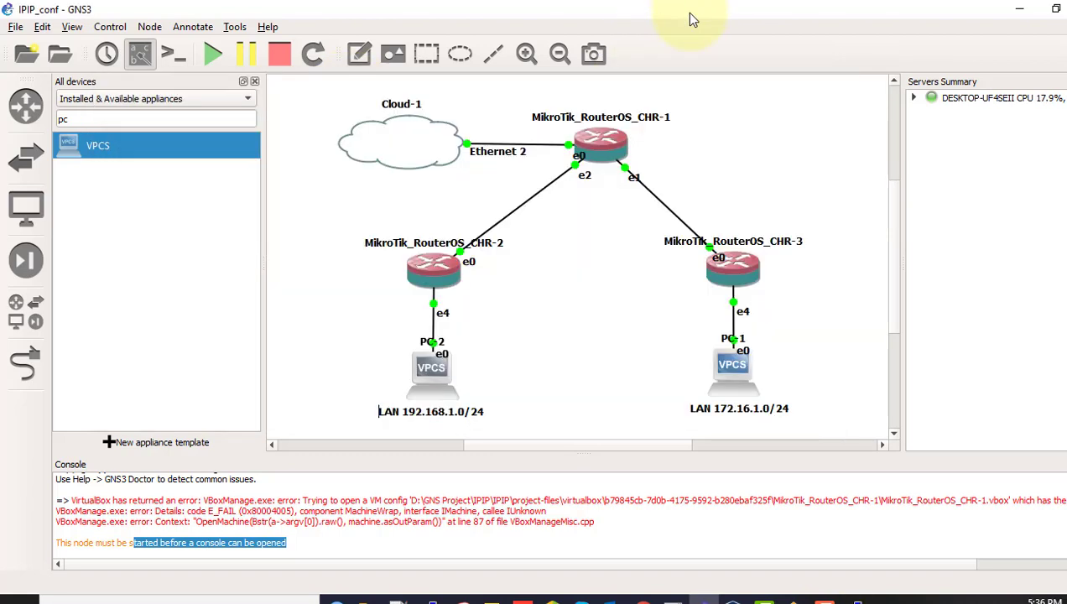
Open the console of PC-1 and display its IP configuration with show ip
right_click(735, 361)
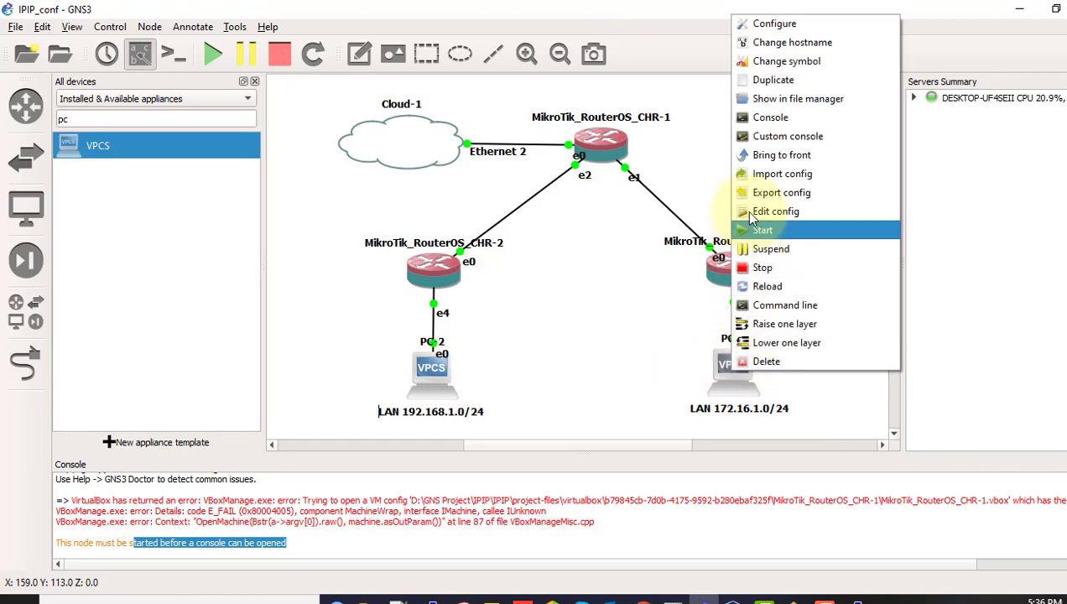
click(752, 125)
text(show ip)
key(Return)
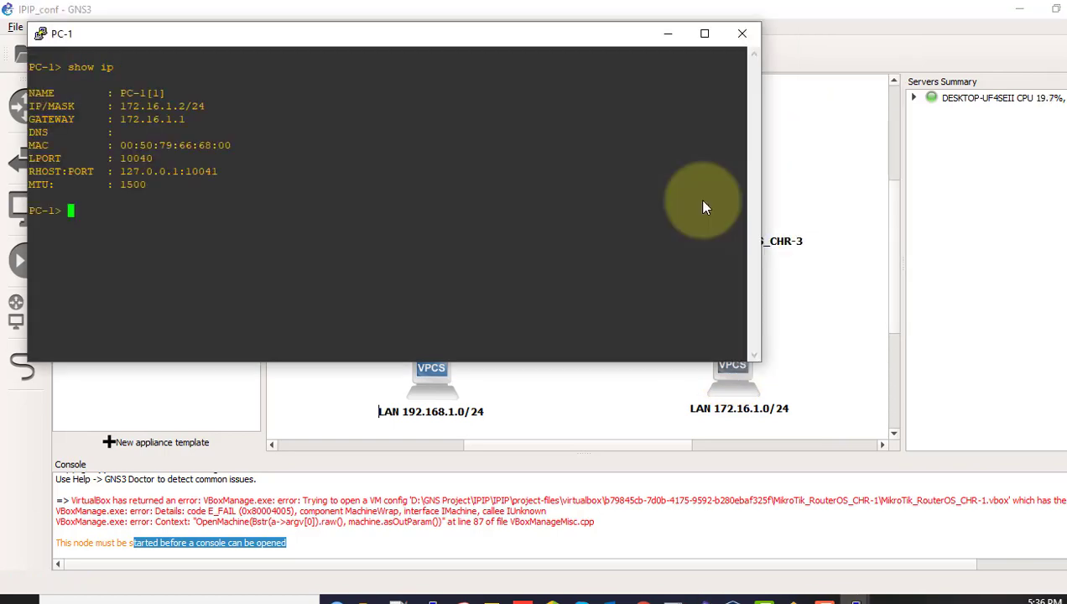
Ping 192.168.1.2 from PC-1 to test the reverse direction, and minimize the console
text(ping 16)
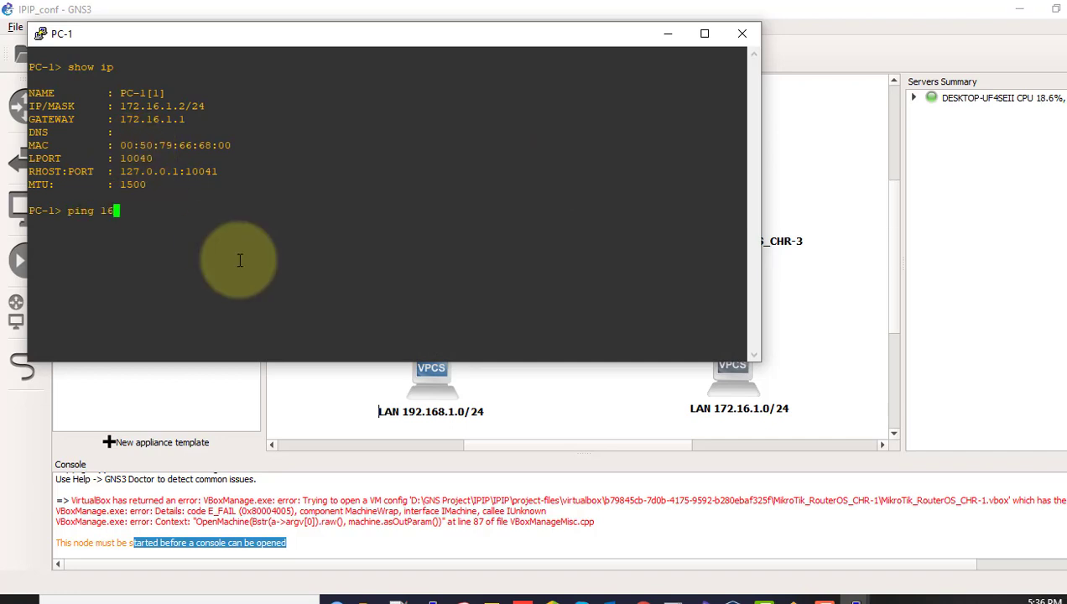
text(2.168.1.2)
key(Return)
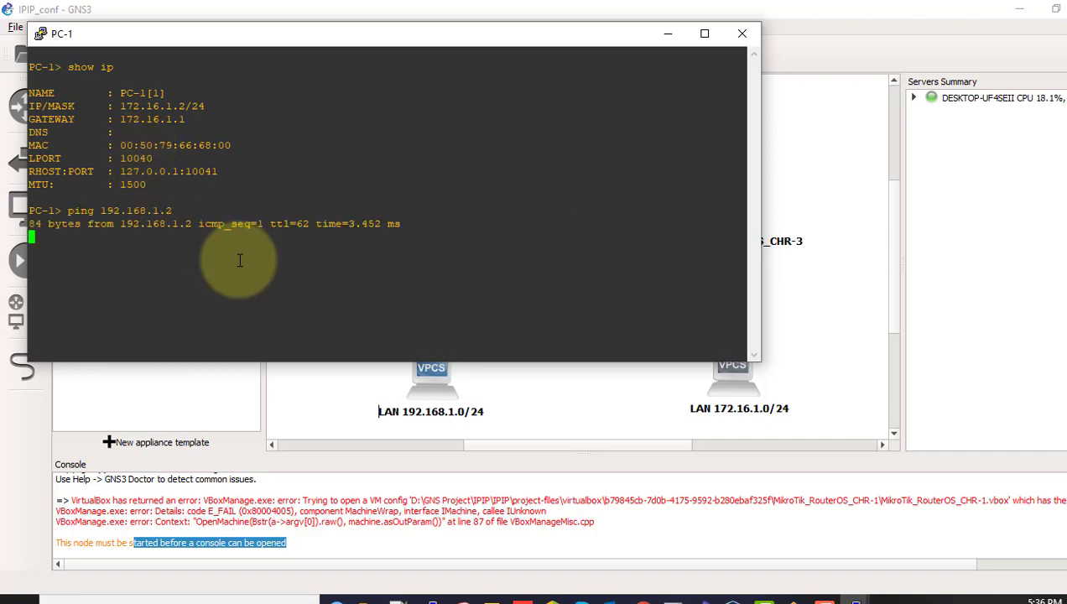
click(668, 34)
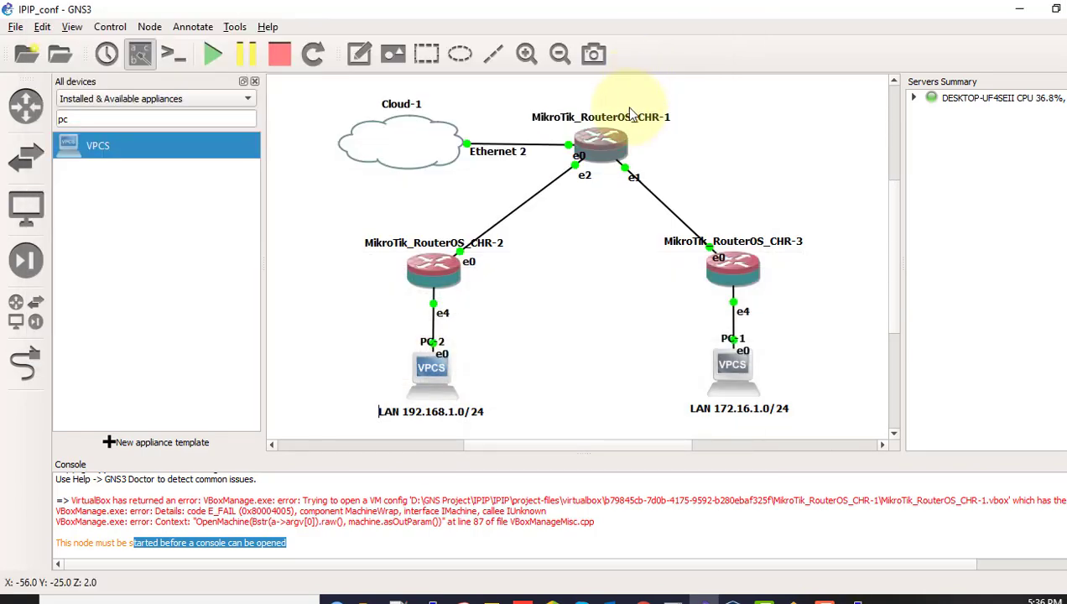